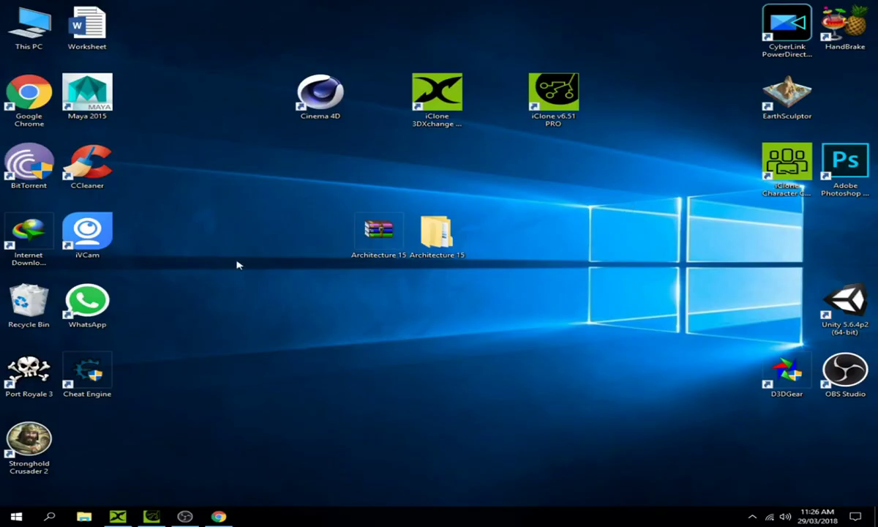
Refresh the desktop and point out the Cinema 4D, 3DXchange and iClone 6.51 Pro shortcuts
right_click(205, 239)
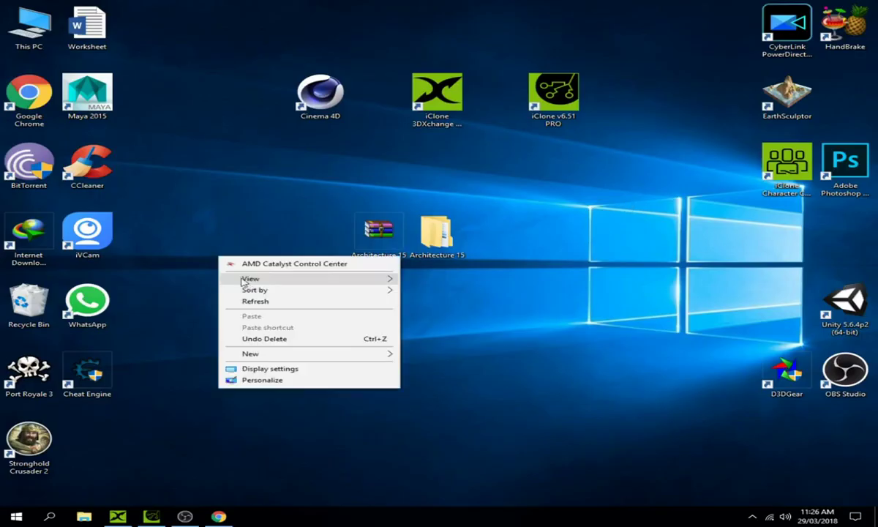
left_click(234, 286)
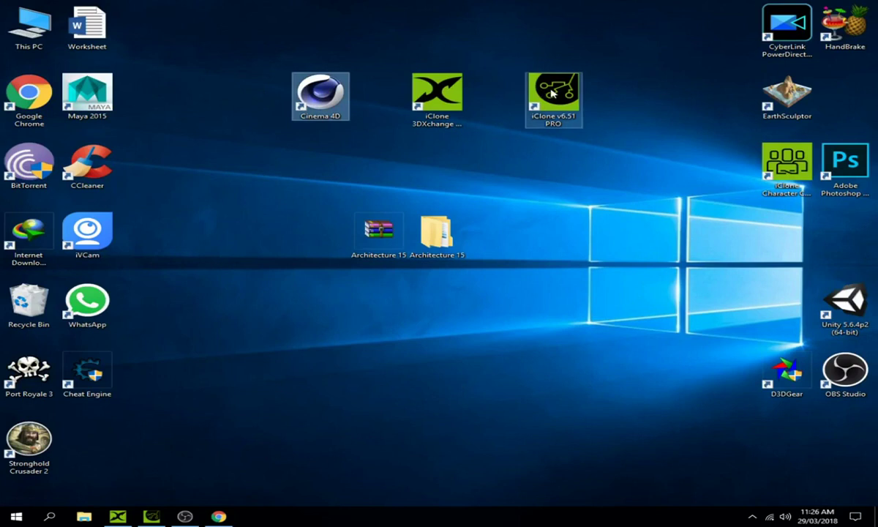
left_click(521, 89)
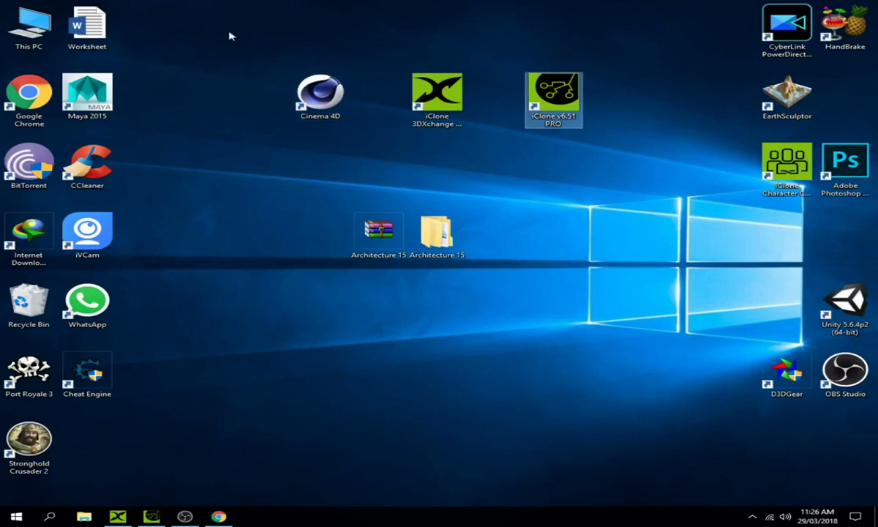
left_click_drag(229, 25, 555, 145)
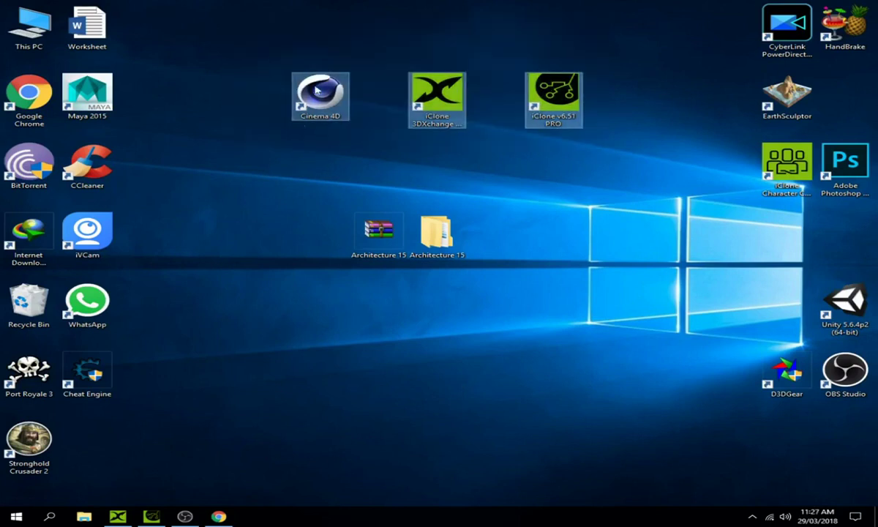
left_click(317, 90)
left_click(415, 83)
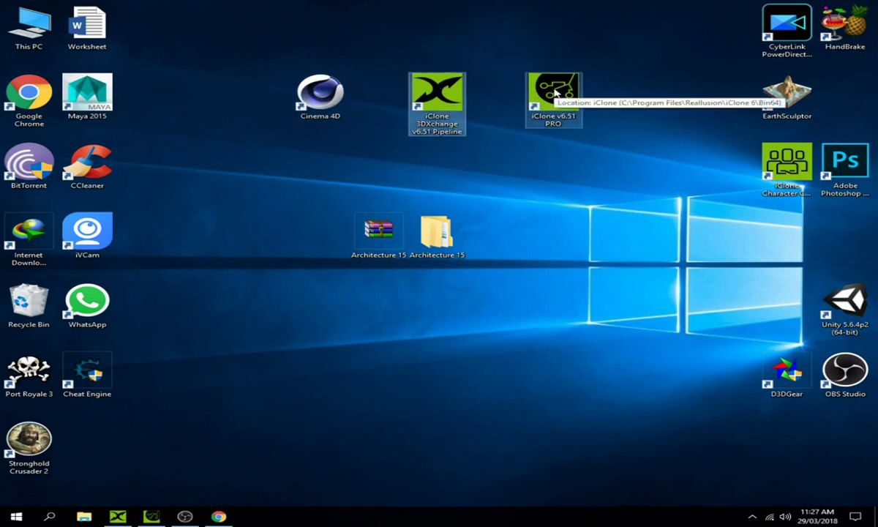
left_click(559, 118)
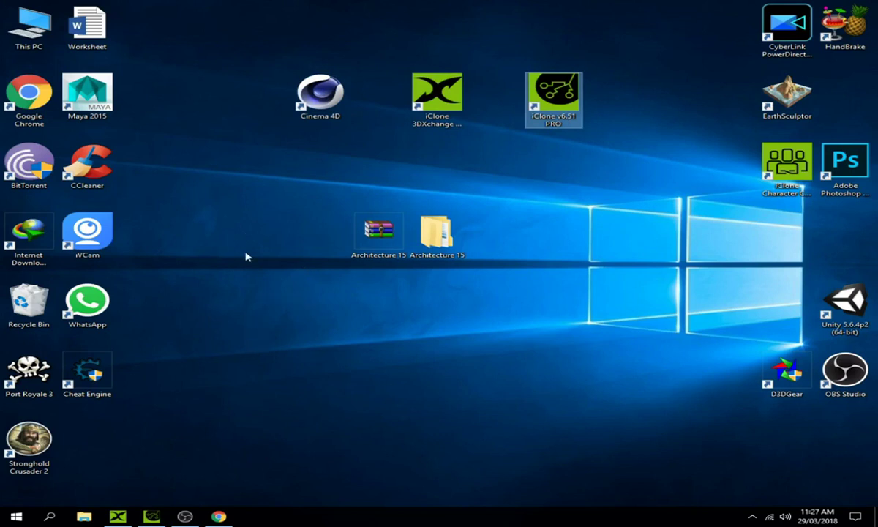
left_click(315, 95)
right_click(212, 312)
left_click(305, 380)
Subscribe to the Free 3D Models channel on its YouTube page
left_click(219, 516)
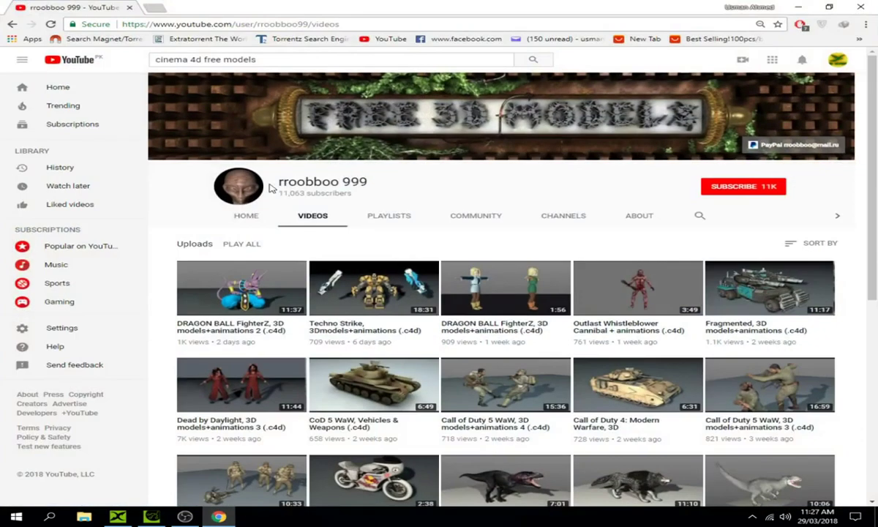
left_click_drag(354, 194, 290, 181)
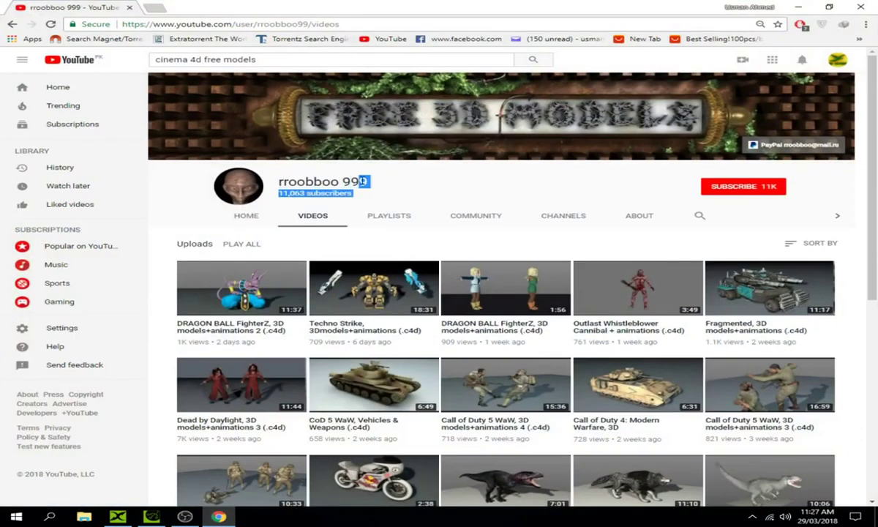
double_click(291, 180)
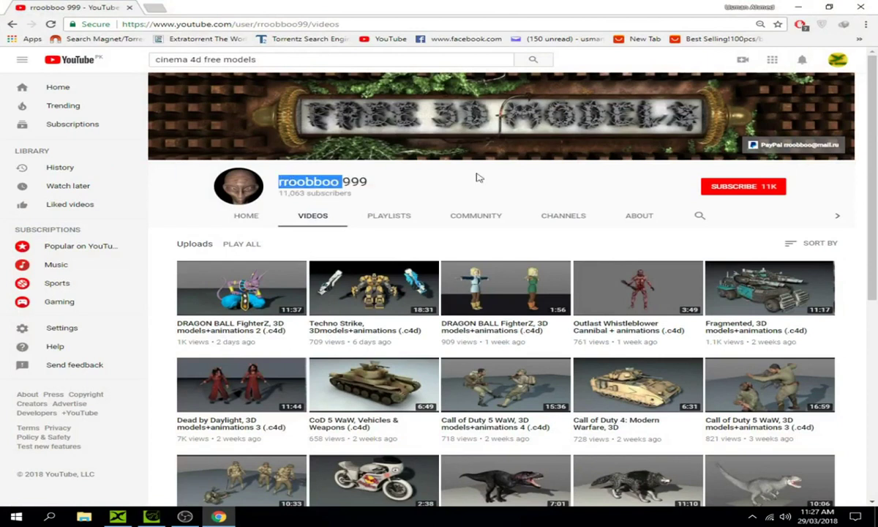
left_click(715, 186)
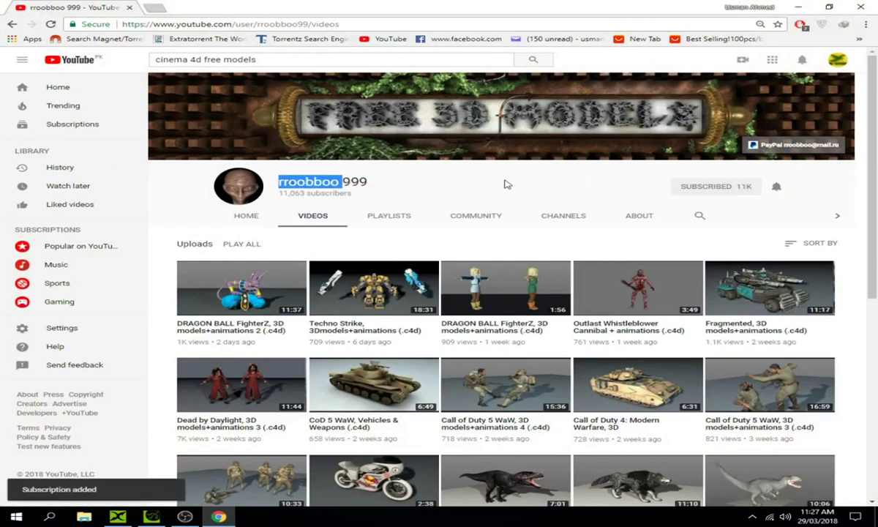
Scroll down through the channel's uploaded .c4d model videos
scroll(505, 184, "down", 1)
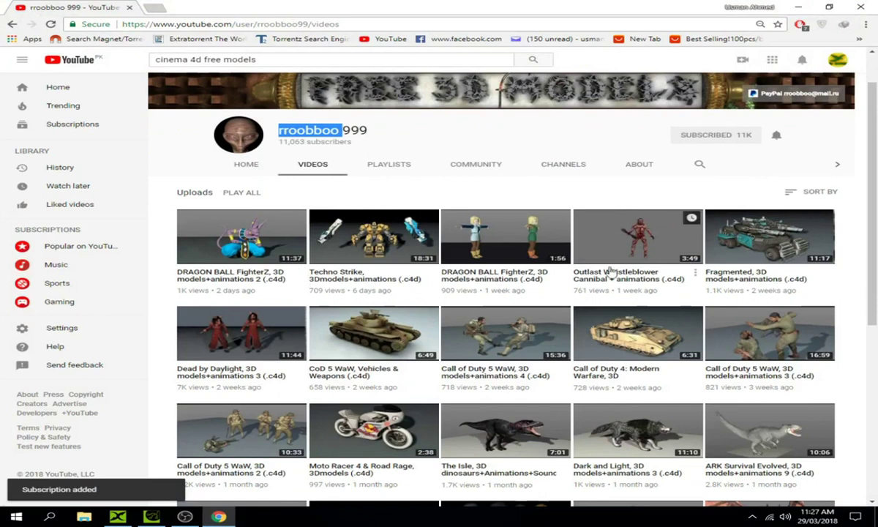
scroll(539, 342, "down", 2)
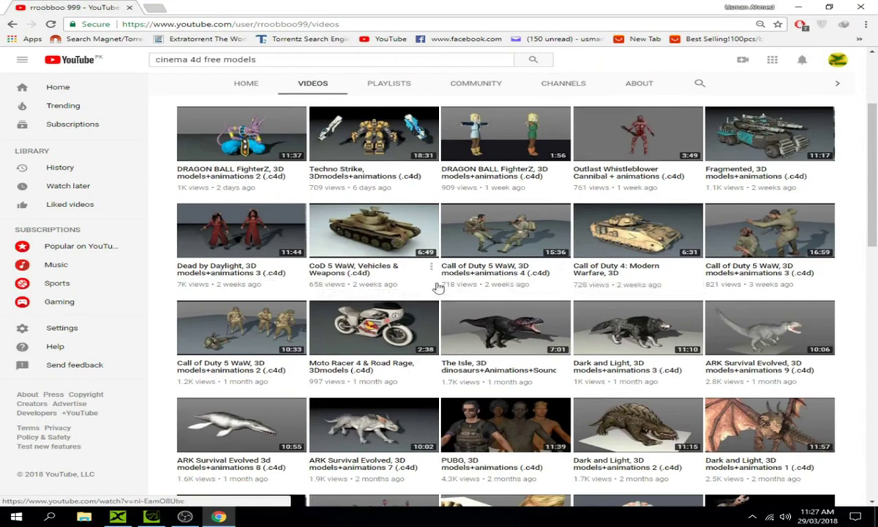
scroll(438, 287, "down", 4)
scroll(437, 287, "down", 5)
scroll(438, 287, "down", 2)
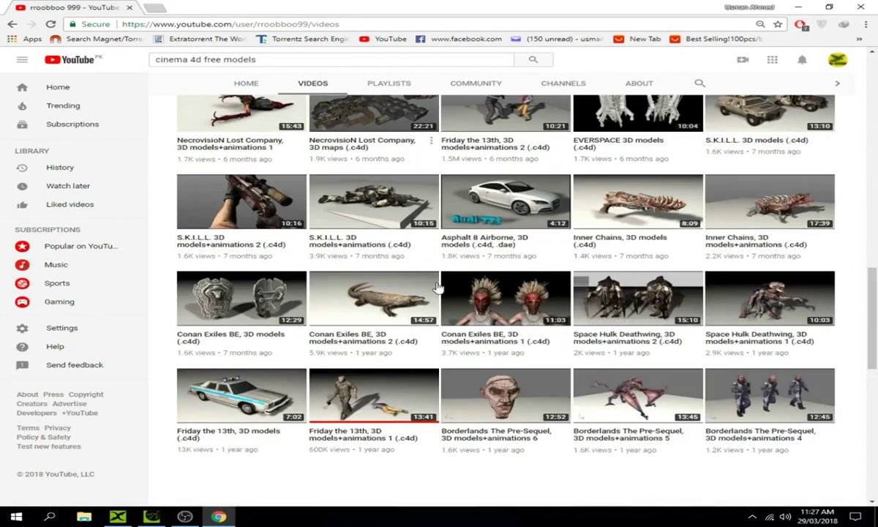
scroll(437, 287, "down", 4)
mouse_move(505, 332)
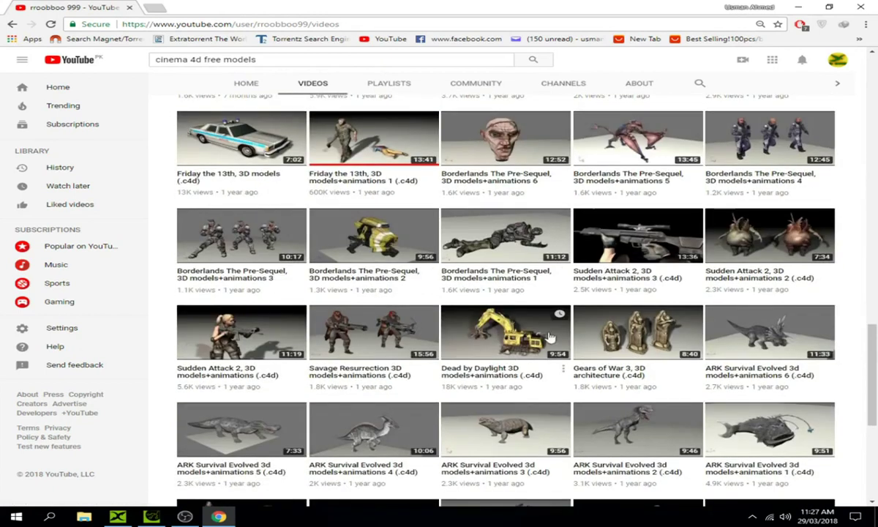
scroll(531, 345, "down", 3)
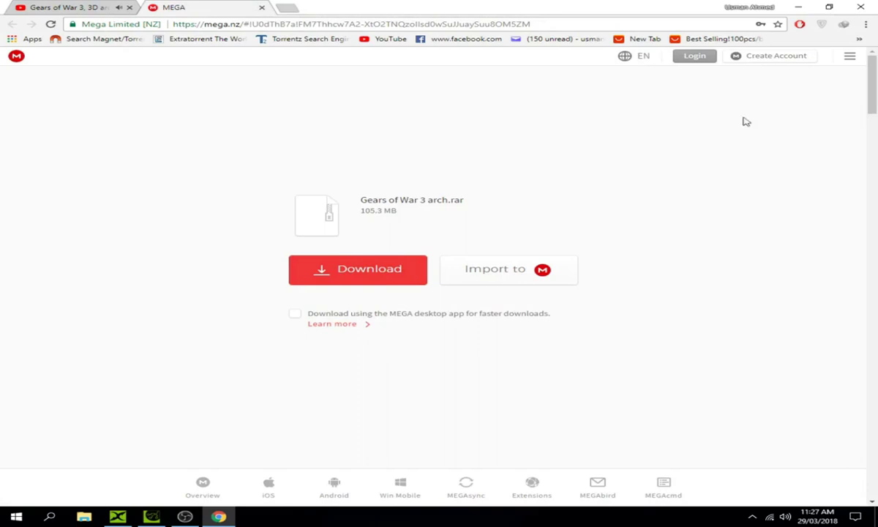
Minimize Chrome, refresh the desktop and open the Architecture 15 folder
left_click(797, 6)
right_click(241, 217)
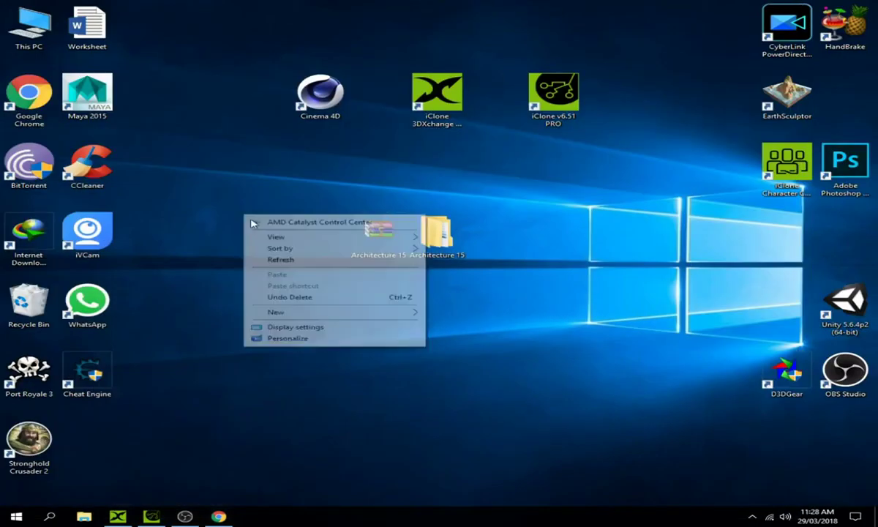
left_click(278, 263)
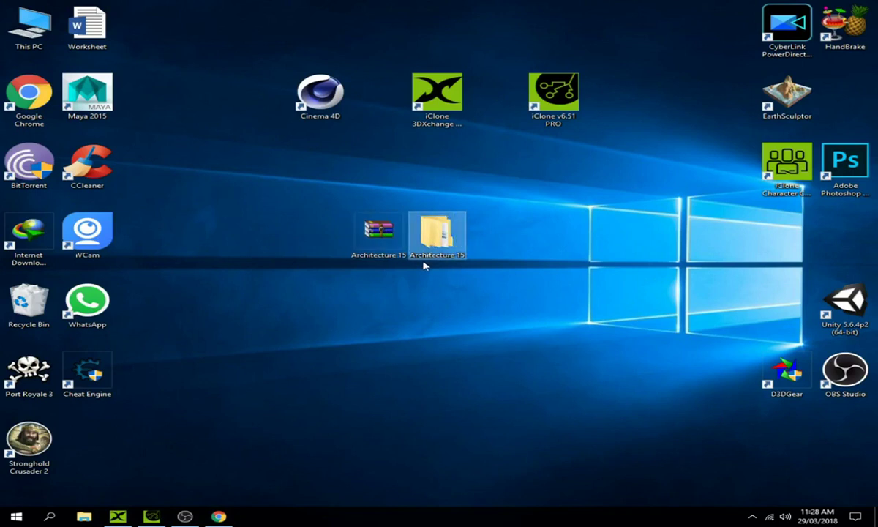
double_click(437, 234)
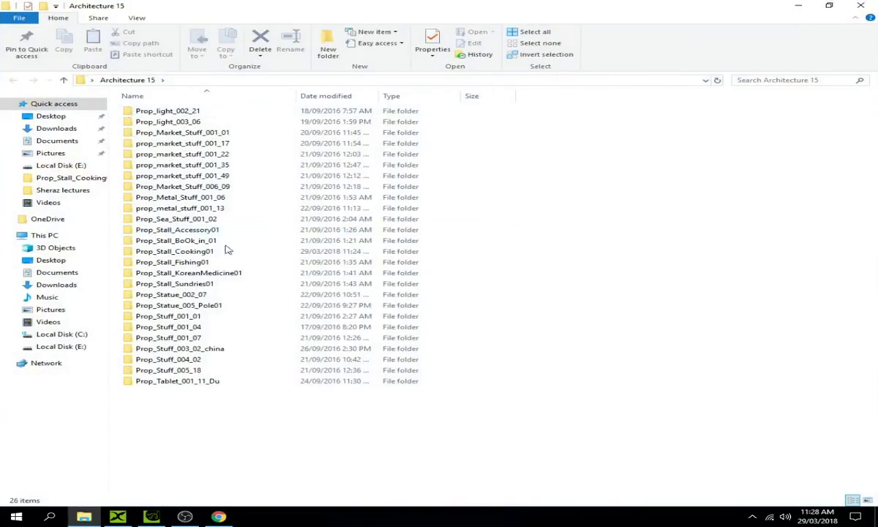
Open the Prop_Stall_Cooking01 folder and its .c4d model file
left_click_drag(349, 411, 322, 88)
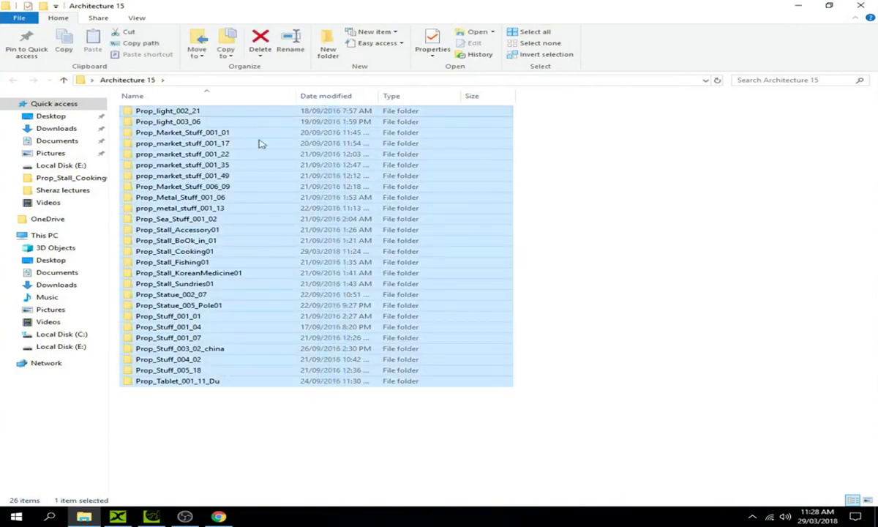
left_click(196, 207)
left_click(184, 284)
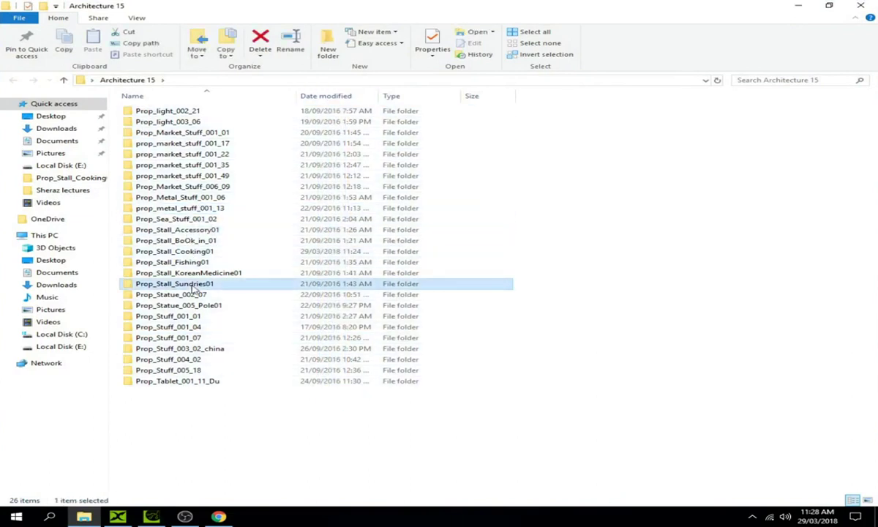
left_click(193, 361)
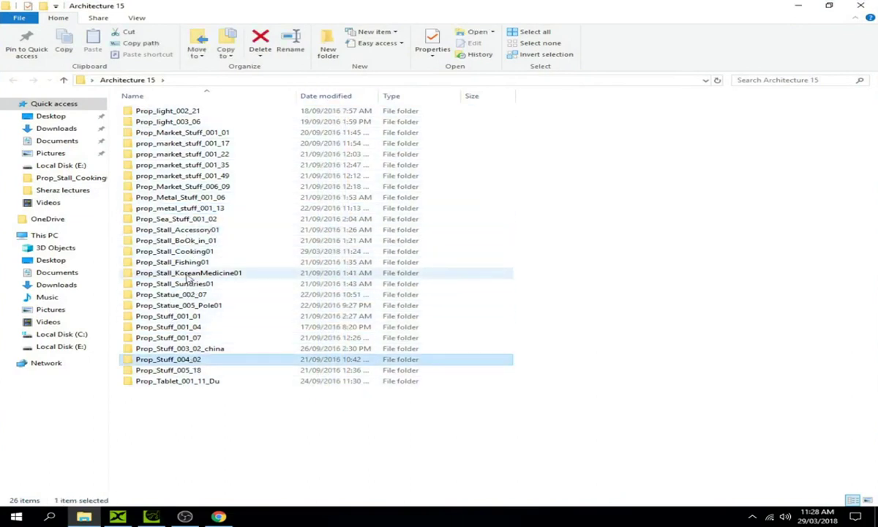
left_click(172, 254)
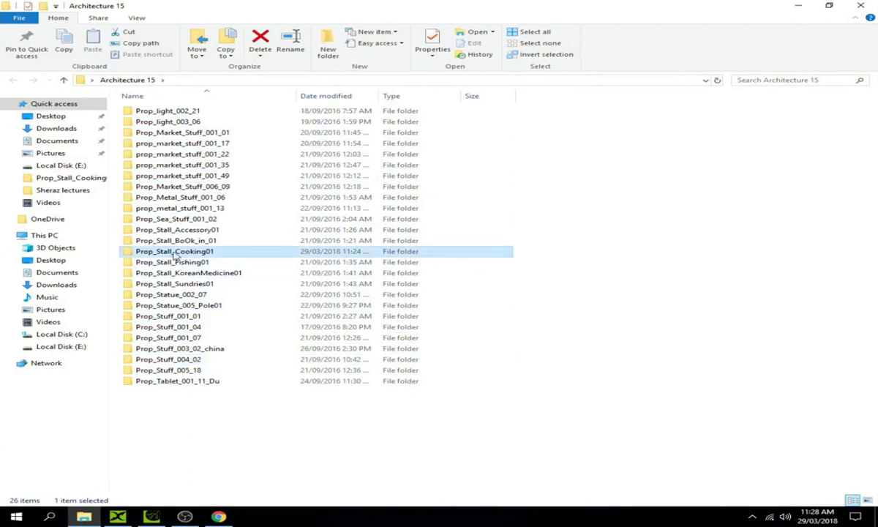
double_click(174, 254)
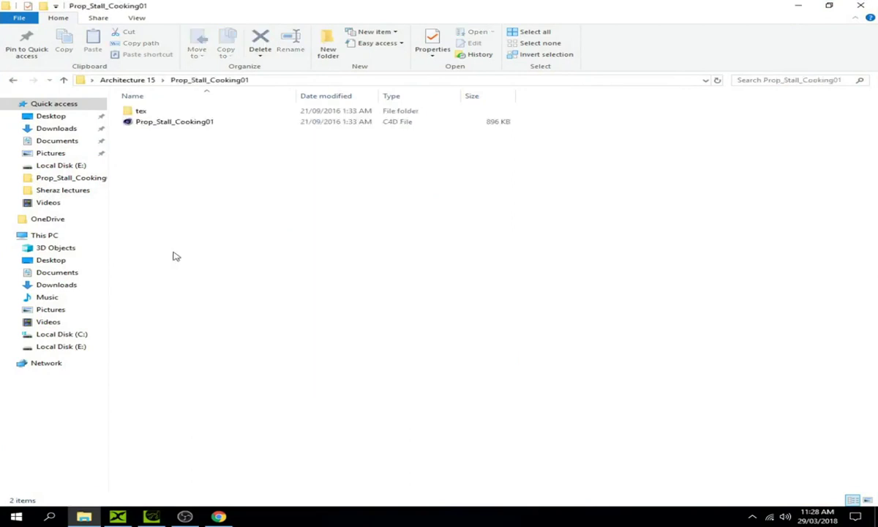
double_click(183, 126)
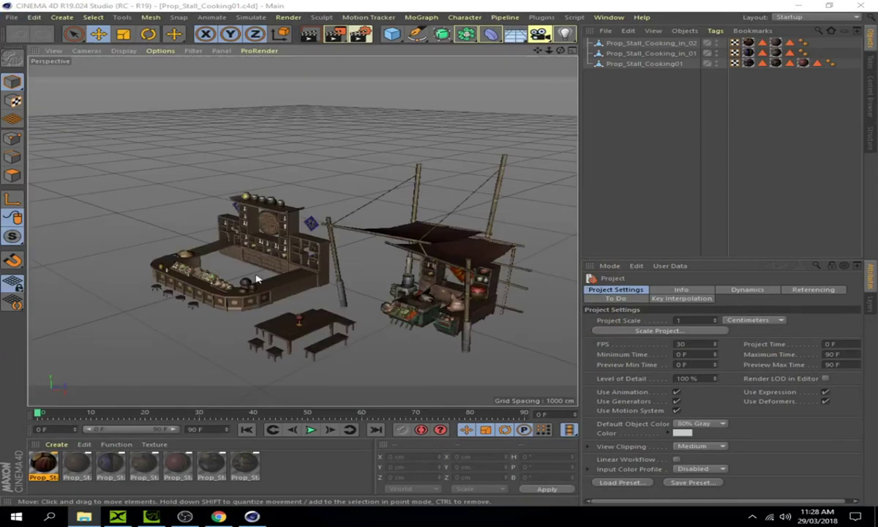
Frame both stalls at eye level and nudge the Prop_Stall_Cooking_in_02 table set left
scroll(367, 336, "up", 5)
scroll(367, 336, "down", 5)
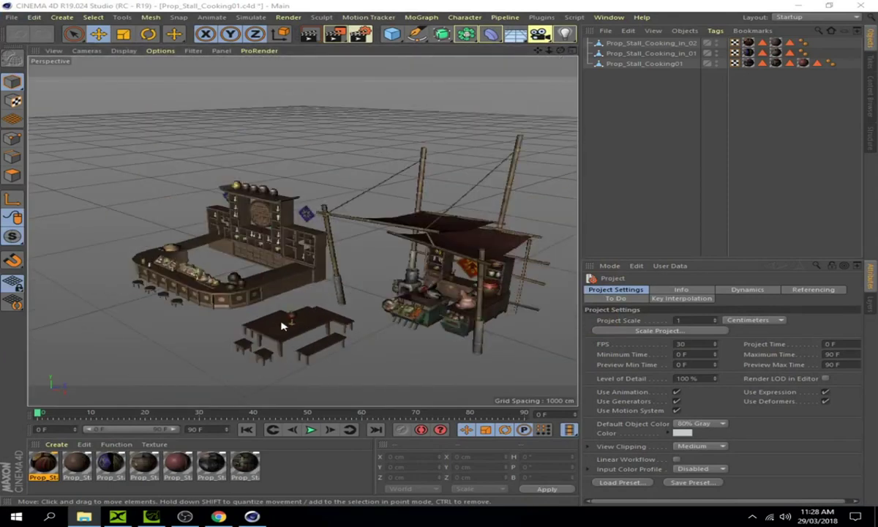
mouse_move(267, 259)
left_mouse_down("alt")
mouse_move(314, 301)
mouse_move(382, 286)
mouse_move(357, 237)
mouse_move(352, 269)
mouse_move(398, 237)
left_mouse_up("alt")
scroll(352, 268, "up", 3)
left_click(628, 49)
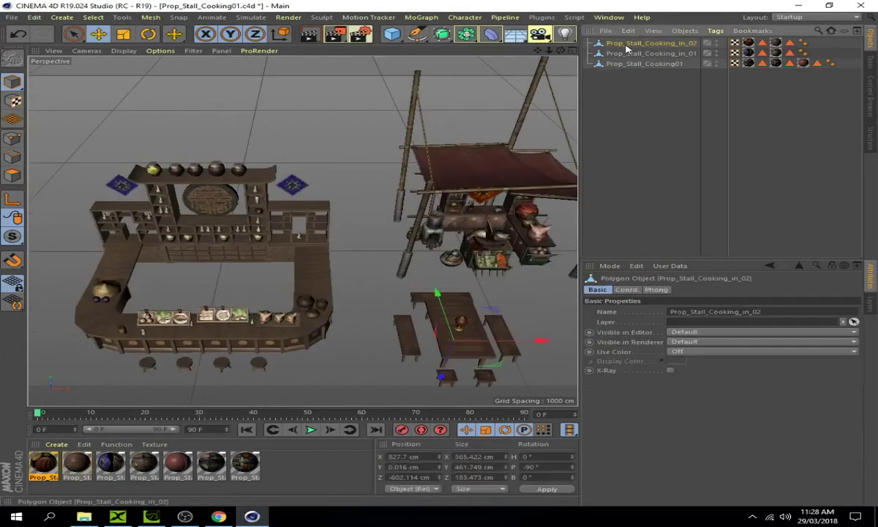
left_click(494, 369)
left_click_drag(494, 370, 484, 369)
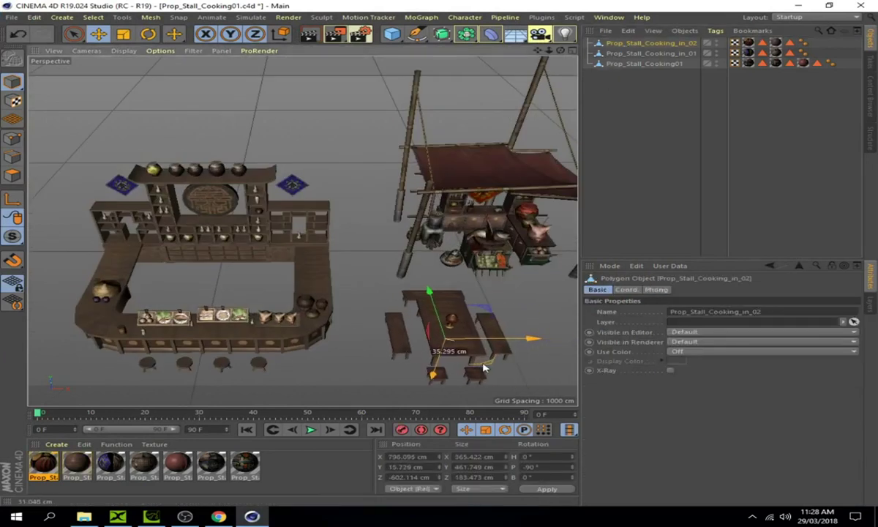
Move the Prop_Stall_Cooking_in_01 counter and Prop_Stall_Cooking01 stall, then orbit the scene
left_click(647, 52)
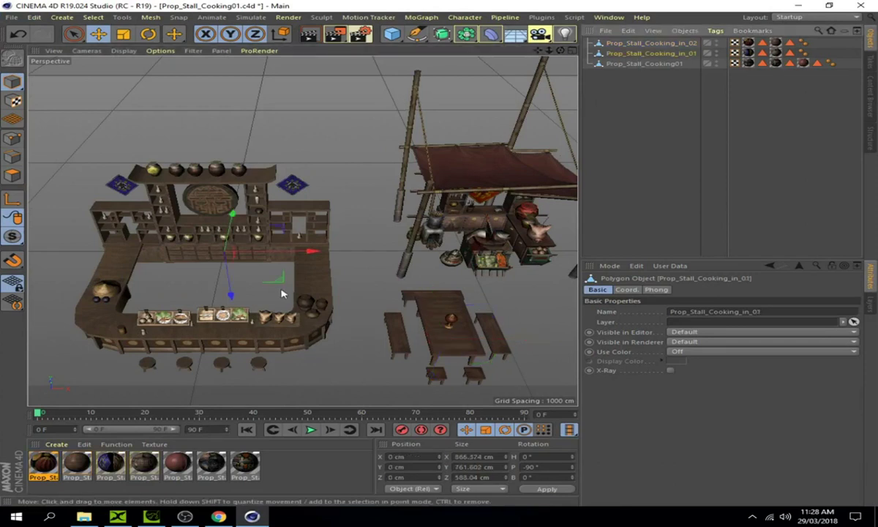
left_click_drag(289, 274, 258, 265)
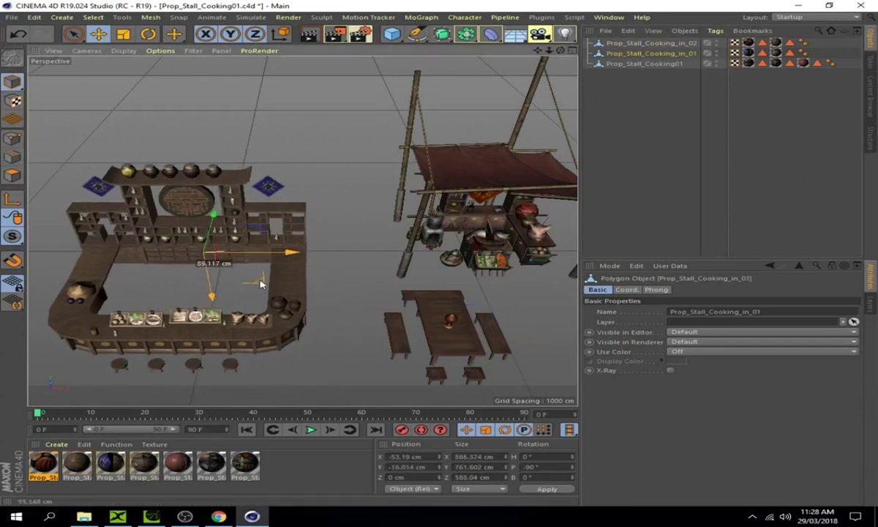
left_click(638, 64)
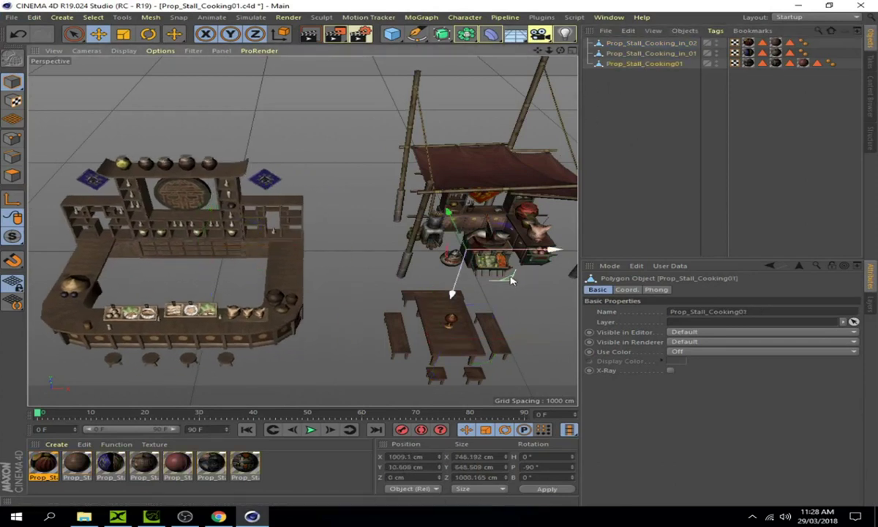
mouse_move(520, 277)
left_mouse_down()
mouse_move(461, 279)
mouse_move(531, 247)
left_mouse_up()
scroll(537, 249, "down", 3)
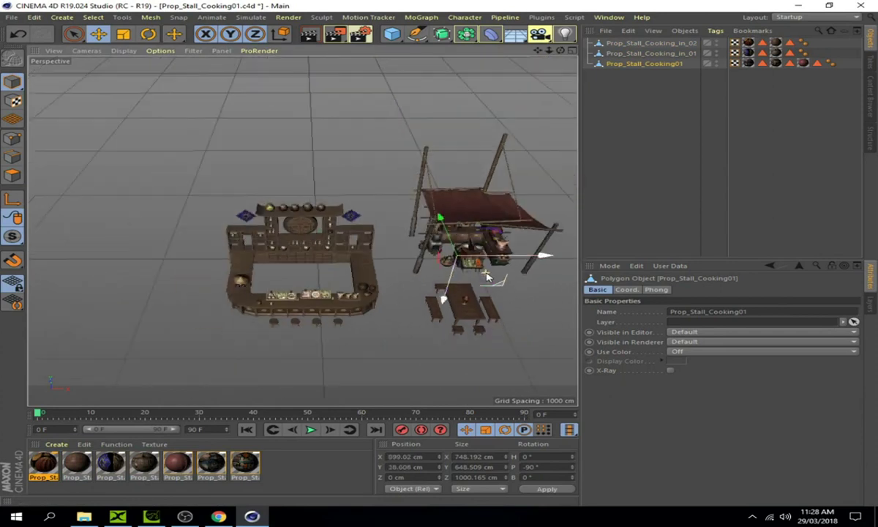
mouse_move(489, 356)
left_mouse_down("alt")
mouse_move(416, 313)
mouse_move(525, 361)
mouse_move(483, 271)
left_mouse_up("alt")
mouse_move(399, 291)
left_mouse_down("alt")
mouse_move(477, 345)
mouse_move(410, 322)
left_mouse_up("alt")
Start an FBX export under the suggested name, declining to replace the existing file
left_click(11, 17)
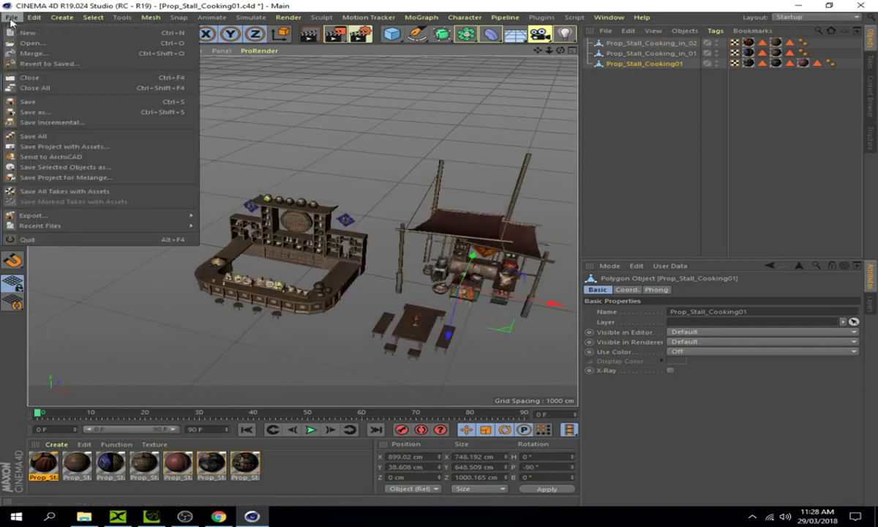
mouse_move(44, 215)
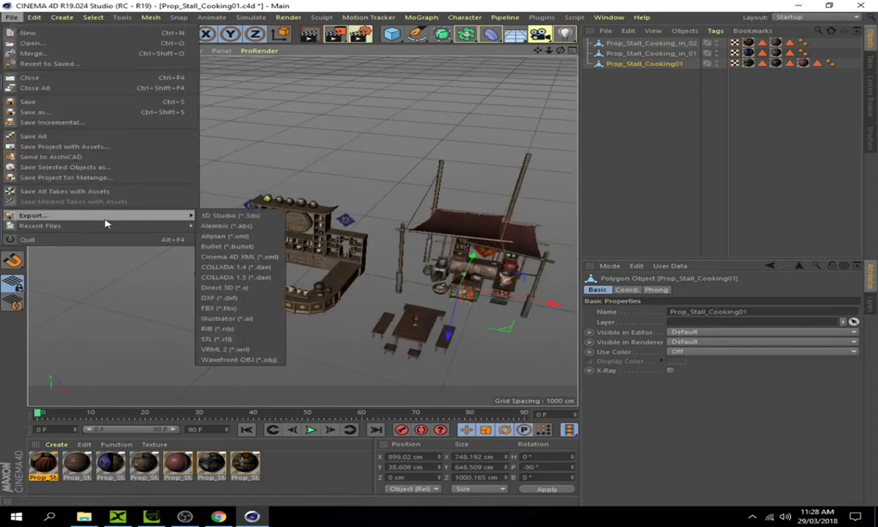
left_click(229, 311)
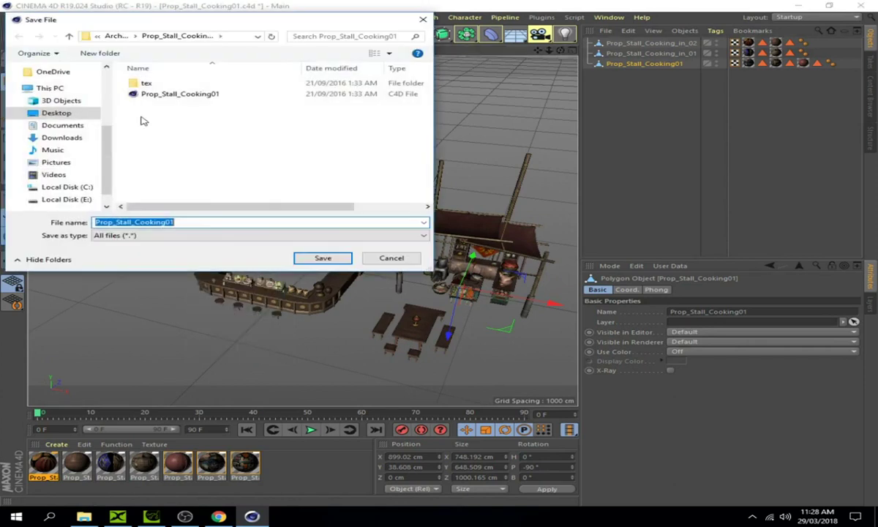
left_click(187, 221)
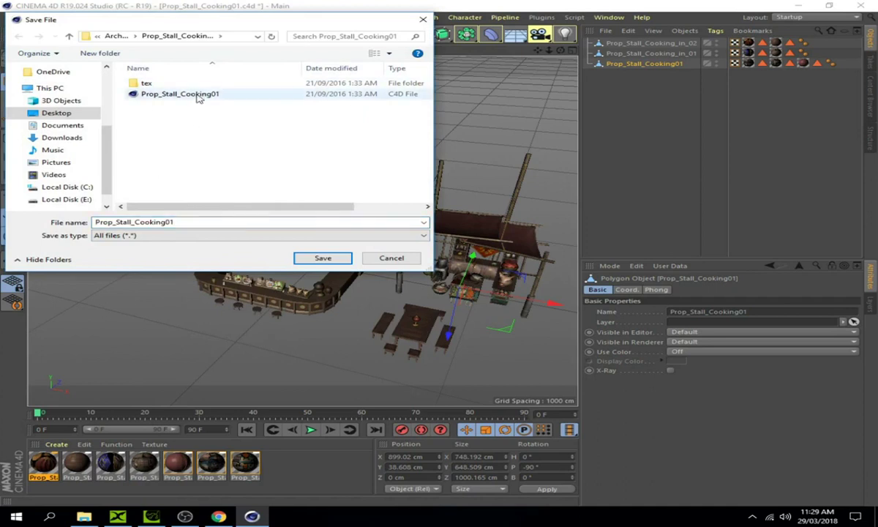
left_click(199, 99)
left_click(227, 166)
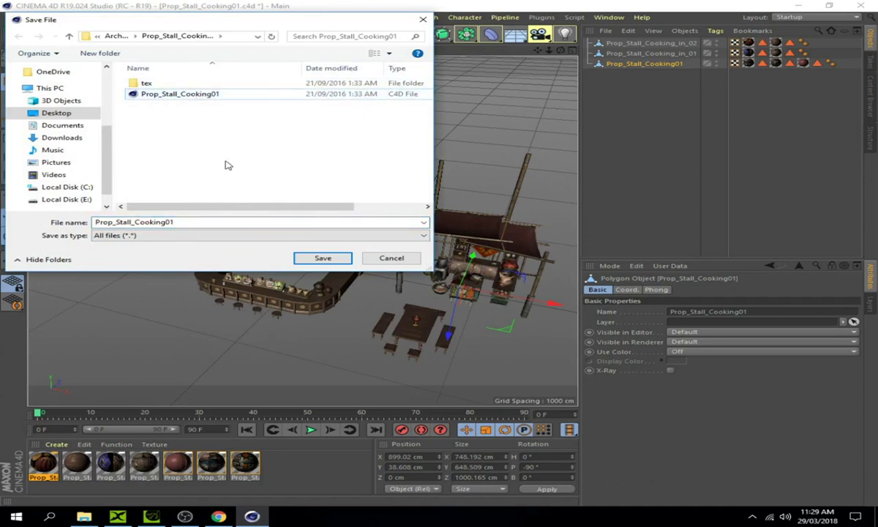
left_click(324, 259)
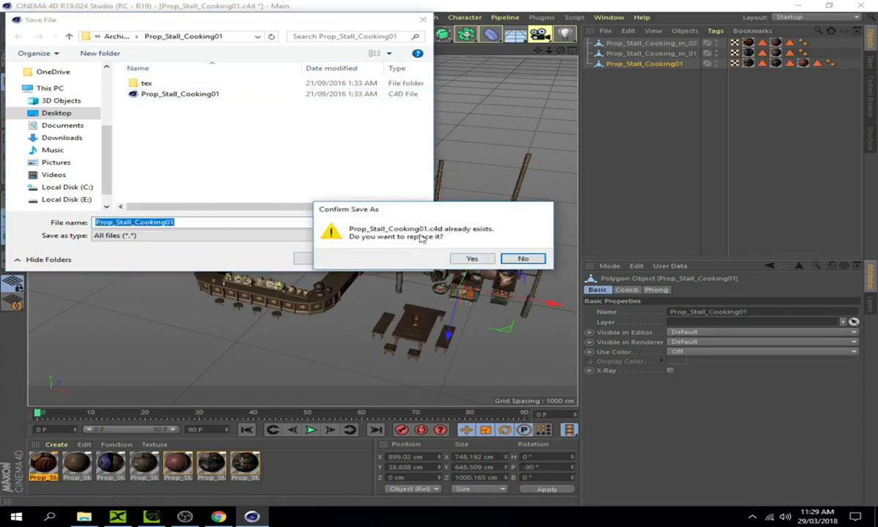
left_click(521, 258)
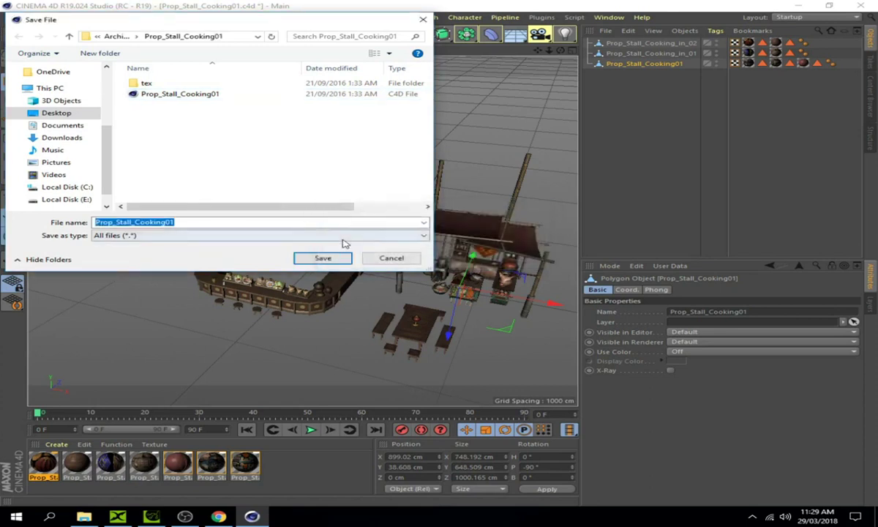
Export the scene as Prop_Stall_Cooking01 FBX beside the .c4d using FBX 7.4 (2014)
left_click(391, 258)
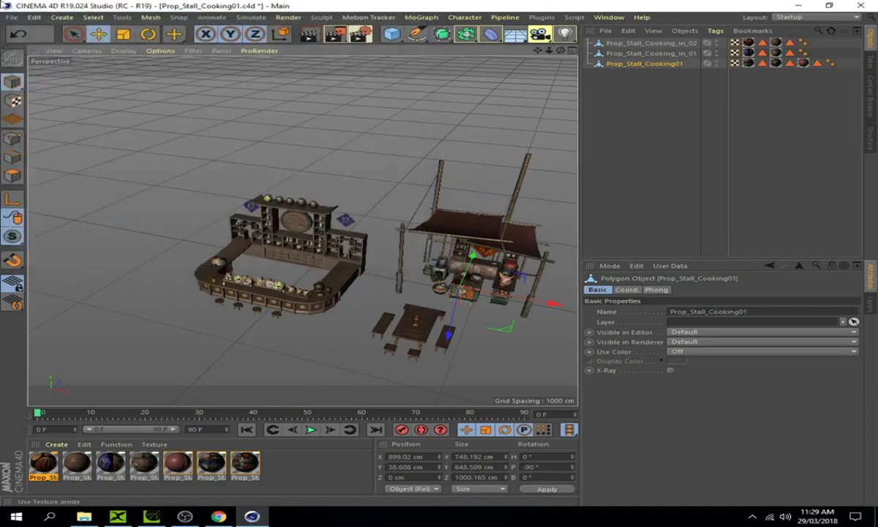
left_click(12, 17)
mouse_move(34, 215)
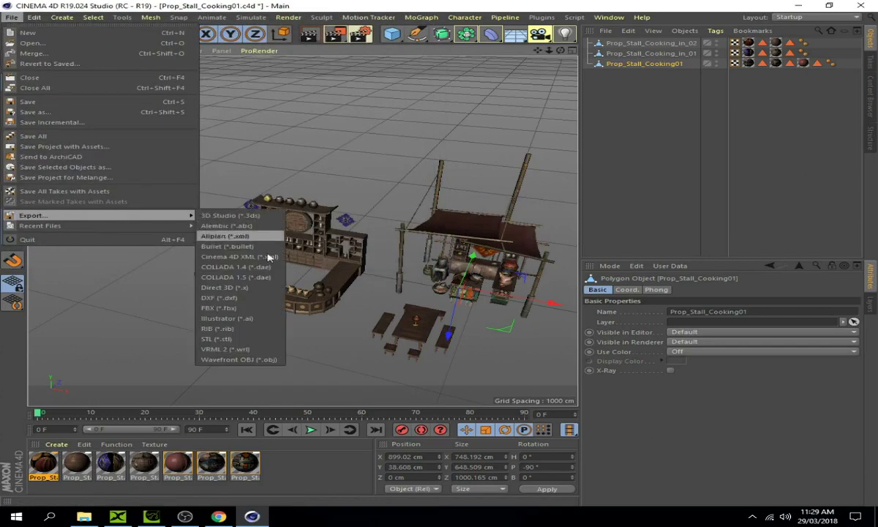
left_click(237, 311)
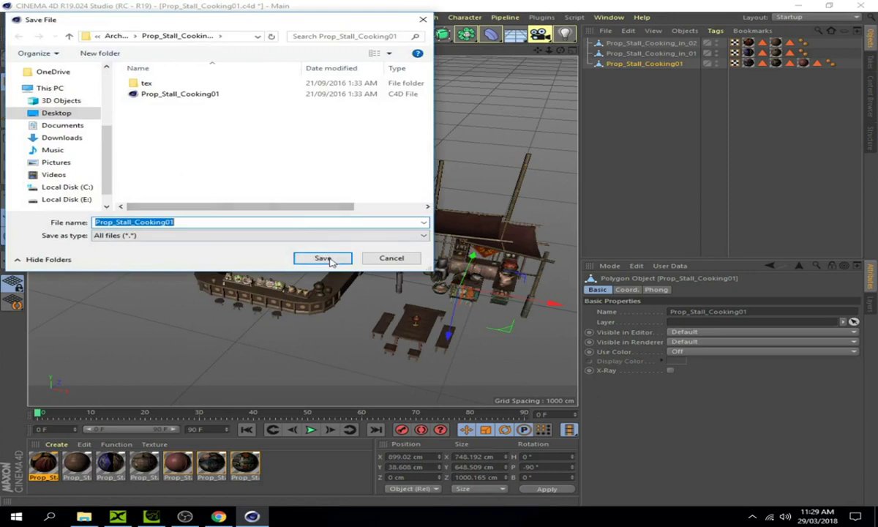
left_click(329, 257)
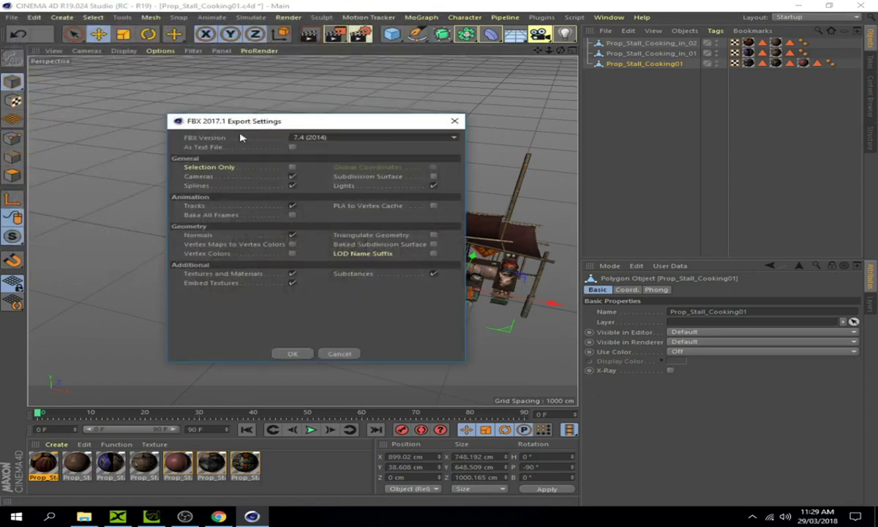
left_click(331, 138)
left_click(338, 142)
left_click(293, 354)
Open the new Prop_Stall_Cooking01 FBX in 3DXchange from Explorer
left_click(85, 517)
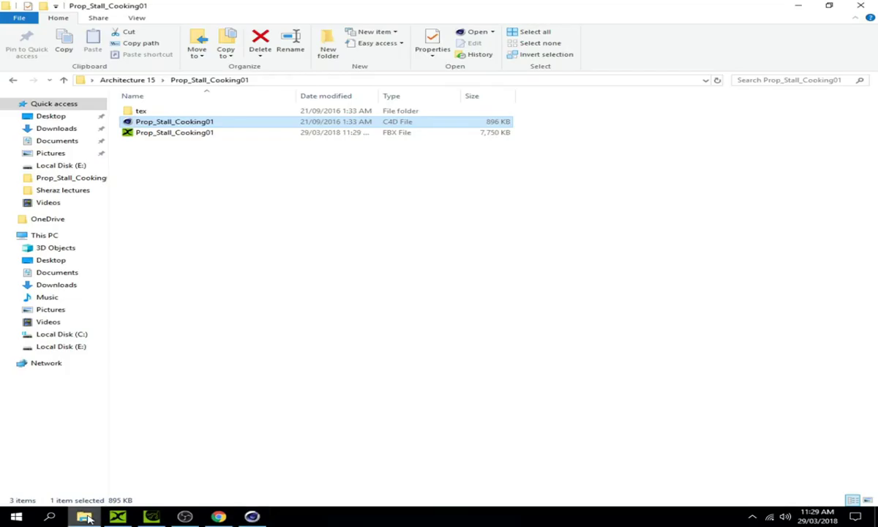
left_click(154, 136)
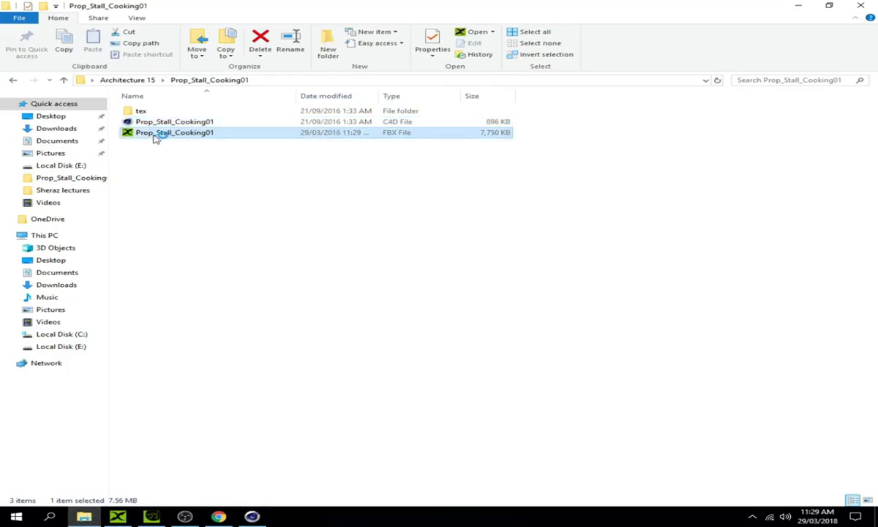
double_click(153, 136)
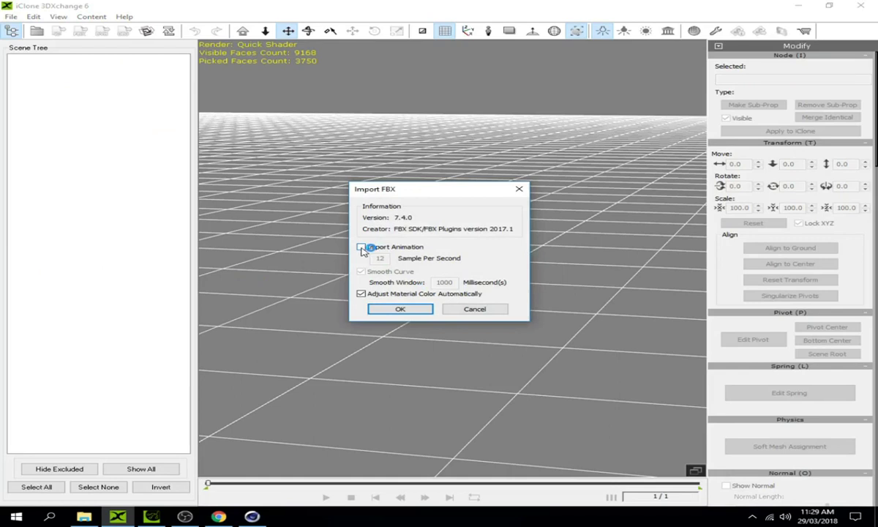
Confirm the FBX import and orbit to a frontal view of the stall props
left_click(401, 309)
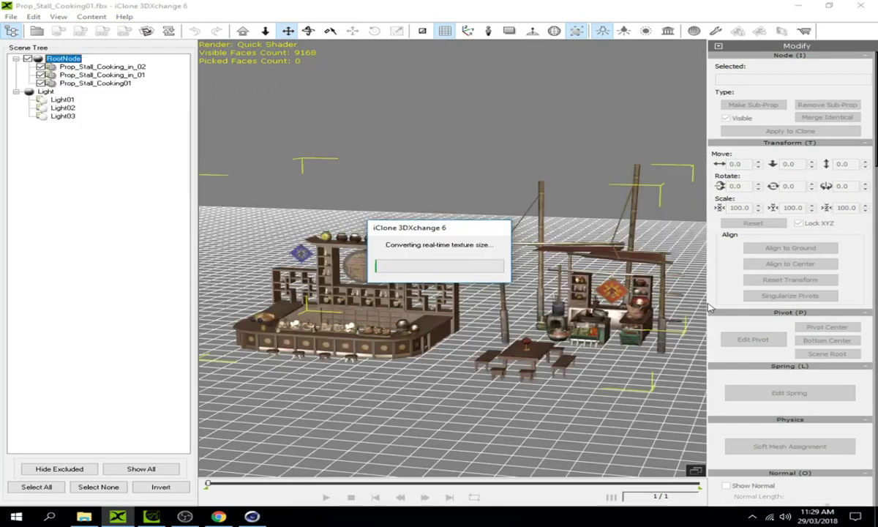
mouse_move(505, 332)
right_mouse_down()
mouse_move(559, 199)
mouse_move(549, 255)
right_mouse_up()
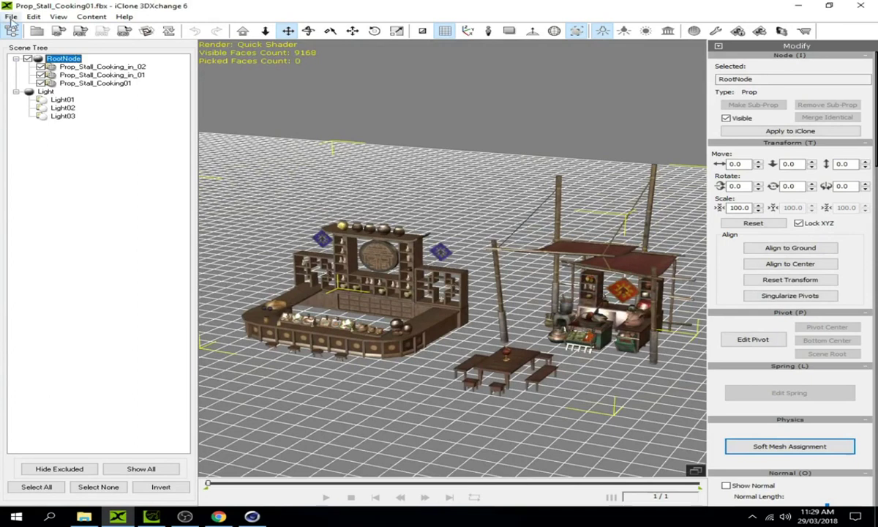
mouse_move(395, 245)
right_mouse_down()
mouse_move(506, 333)
mouse_move(485, 312)
mouse_move(489, 294)
right_mouse_up()
Export the stall as an iClone 6 iProp, overwriting the existing Prop_Stall_Cooking01 file
left_click(55, 34)
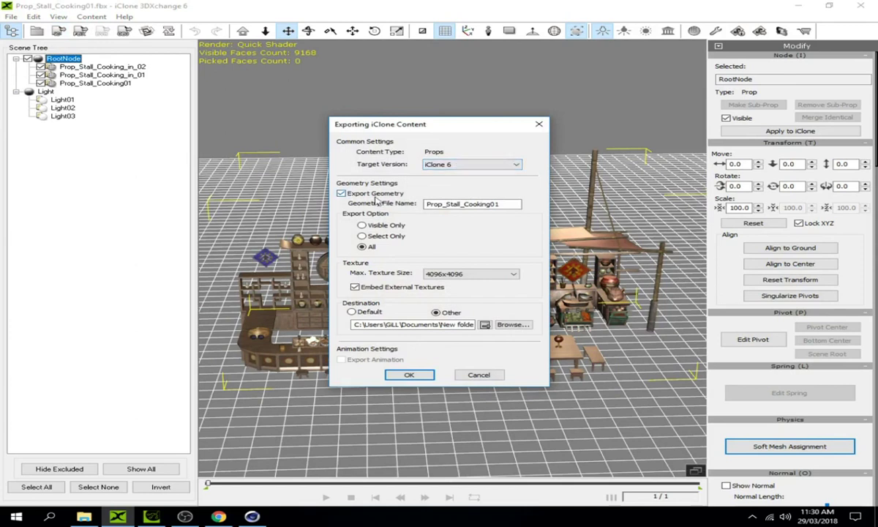
left_click(409, 376)
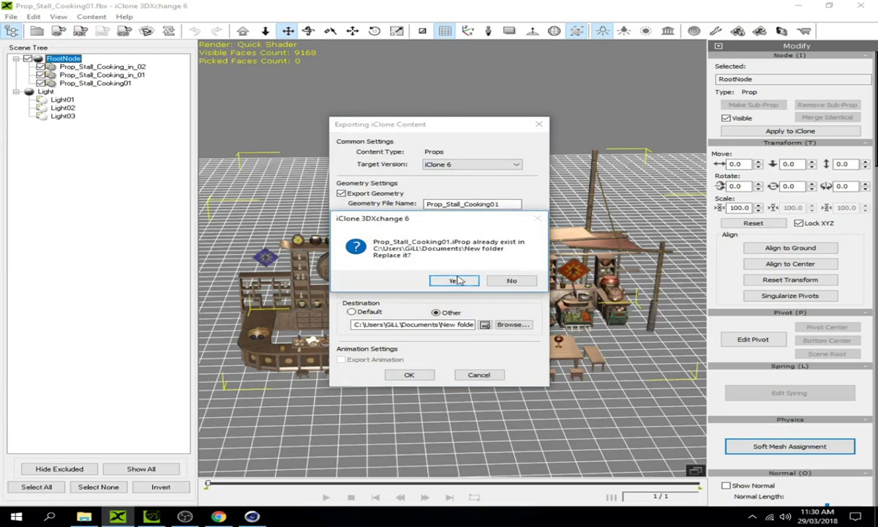
left_click(456, 280)
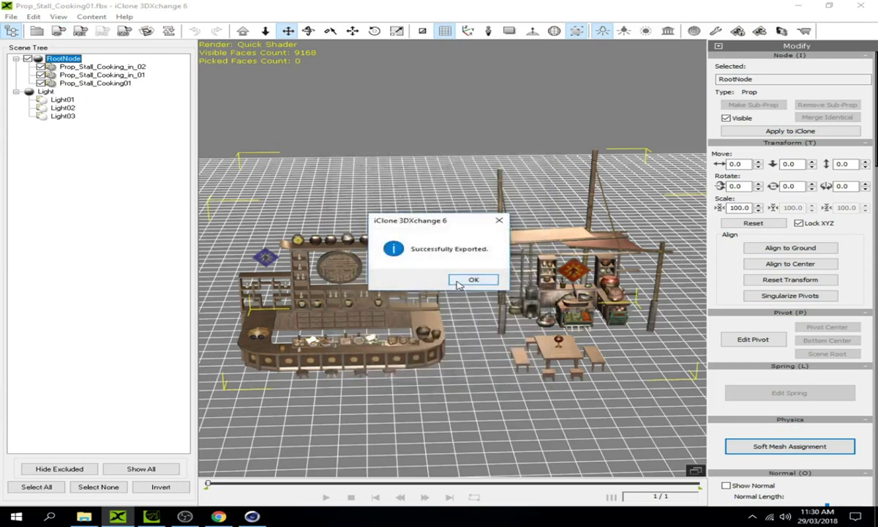
left_click(448, 265)
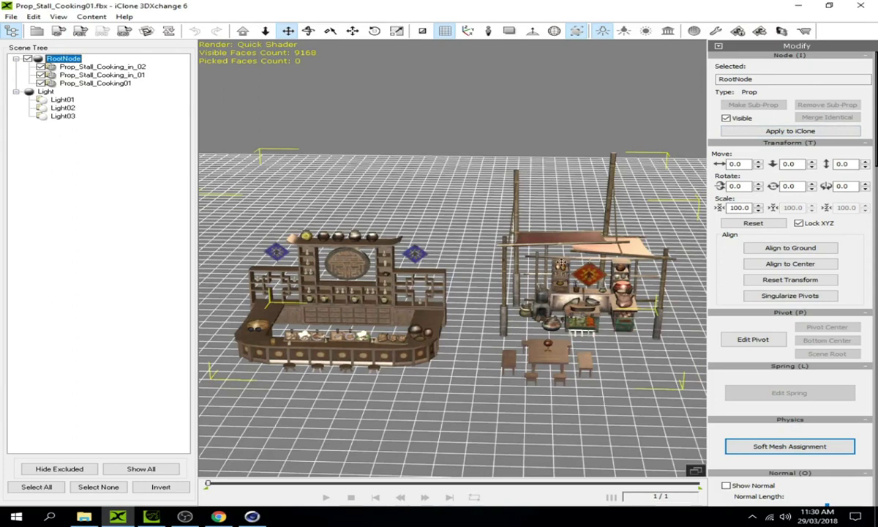
Send the stall prop into iClone 6 Pro and orbit to view both stalls
left_click(763, 133)
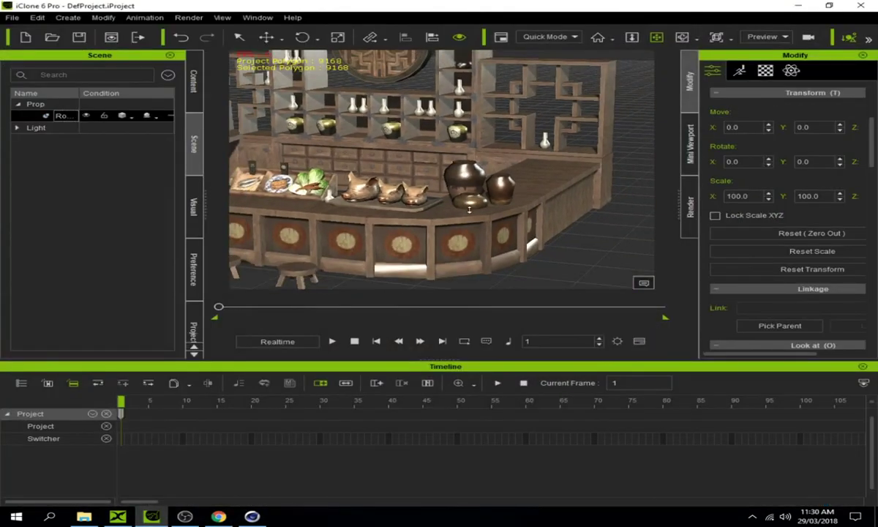
scroll(469, 210, "down", 3)
scroll(486, 234, "down", 2)
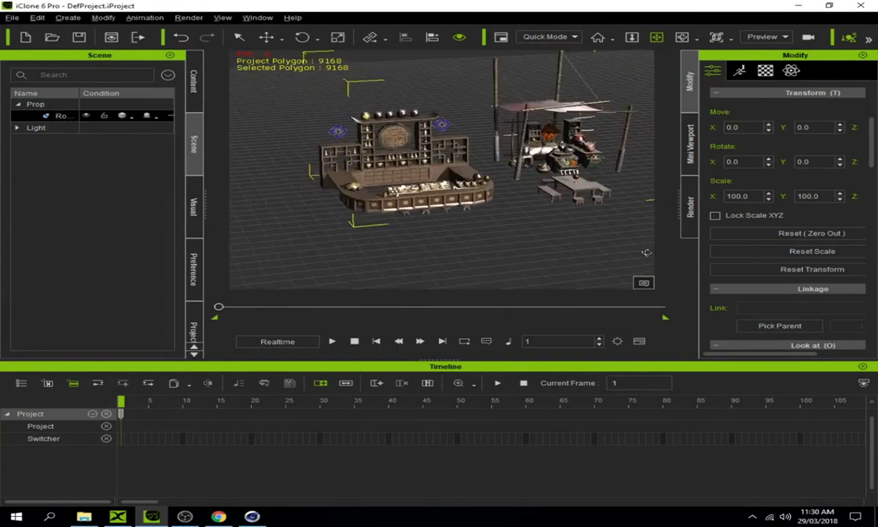
right_click_drag(503, 256, 307, 132)
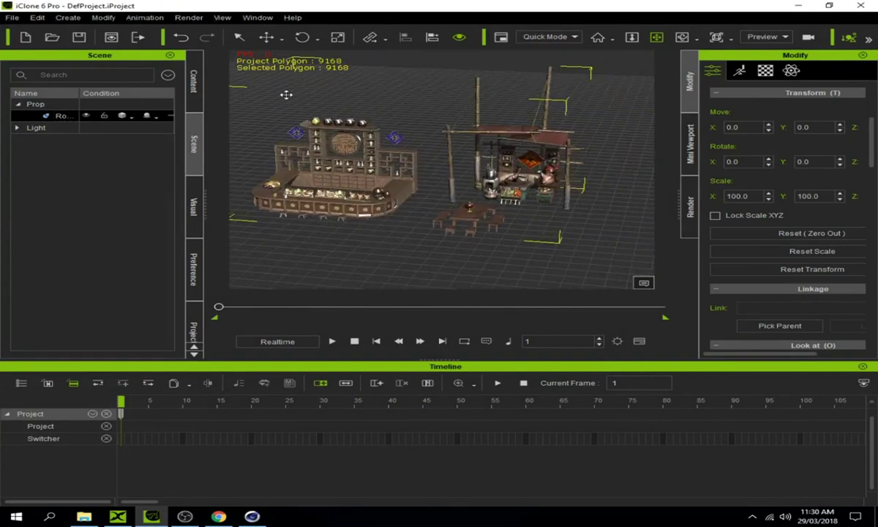
Move the shelf counter to X 204.4, Y 102.8 and scale it to 110.4
left_click(266, 36)
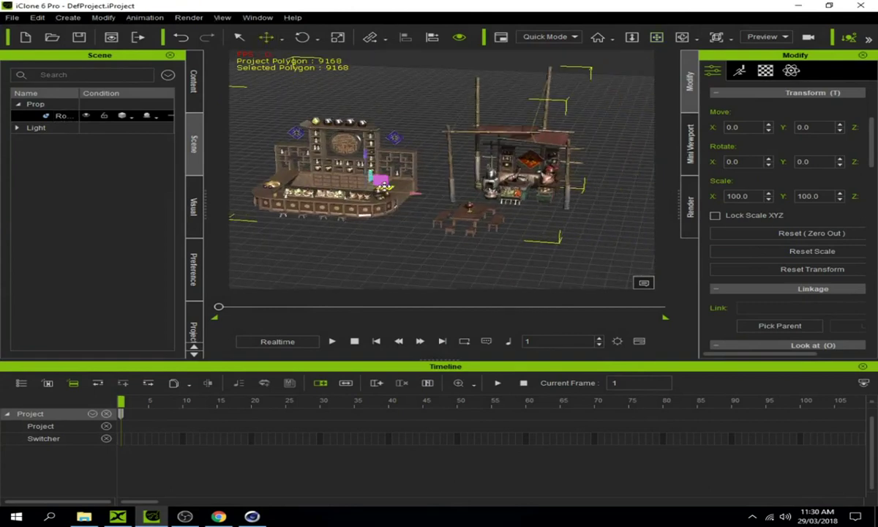
left_click_drag(383, 188, 422, 187)
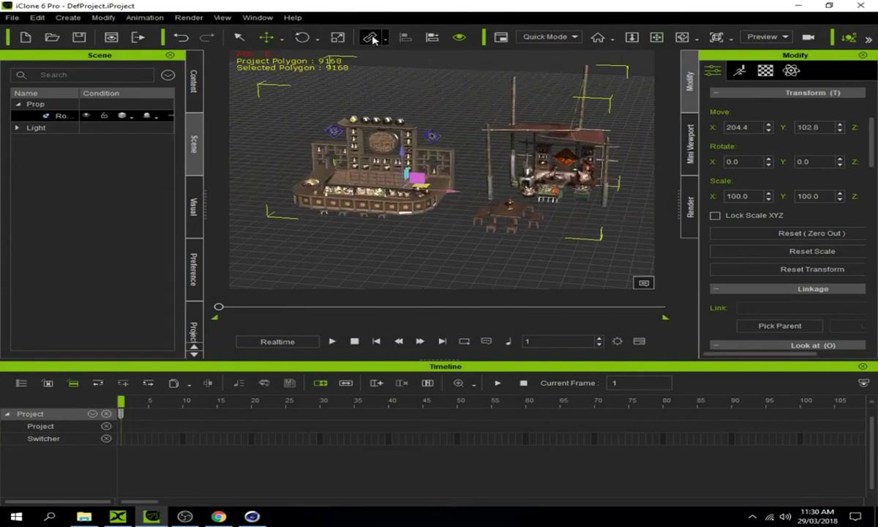
left_click(337, 36)
left_click_drag(401, 189, 494, 182)
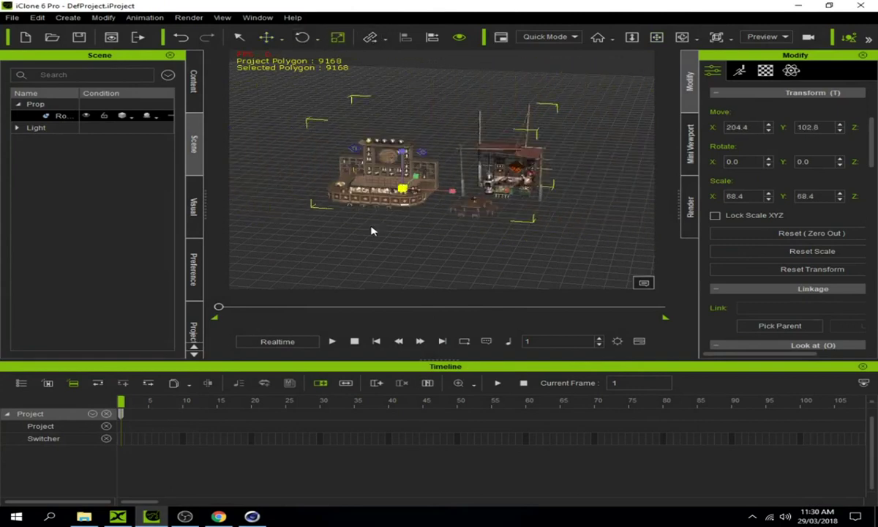
Open the prop's Material settings and lower the current material's specular to minimum
left_click(765, 71)
scroll(824, 267, "down", 5)
scroll(825, 267, "up", 5)
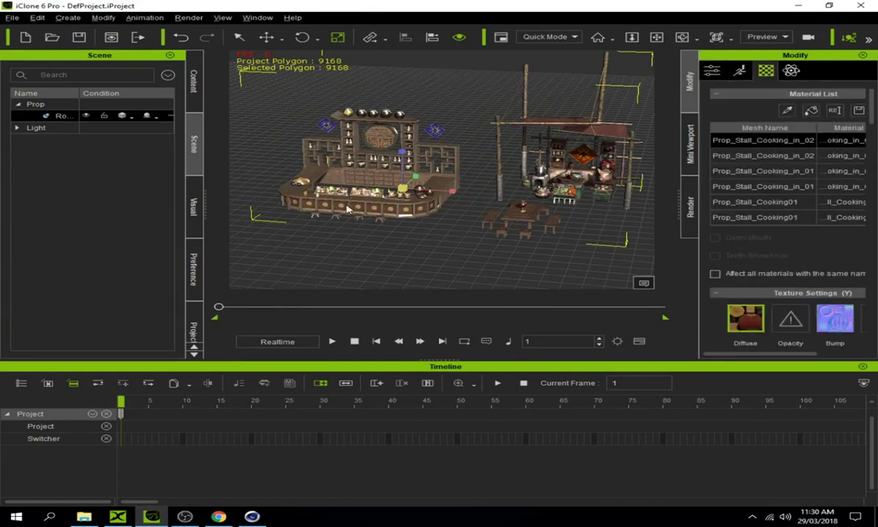
scroll(351, 198, "up", 3)
scroll(351, 197, "up", 3)
scroll(390, 226, "up", 2)
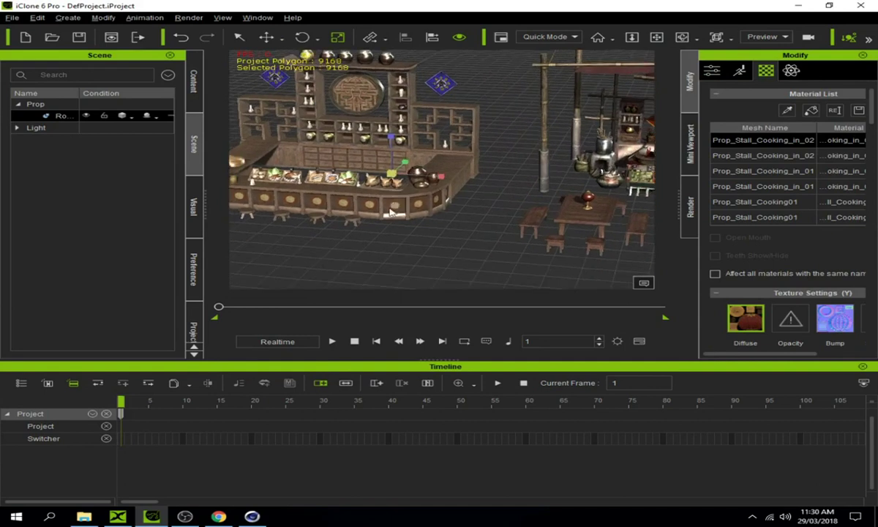
scroll(390, 227, "up", 3)
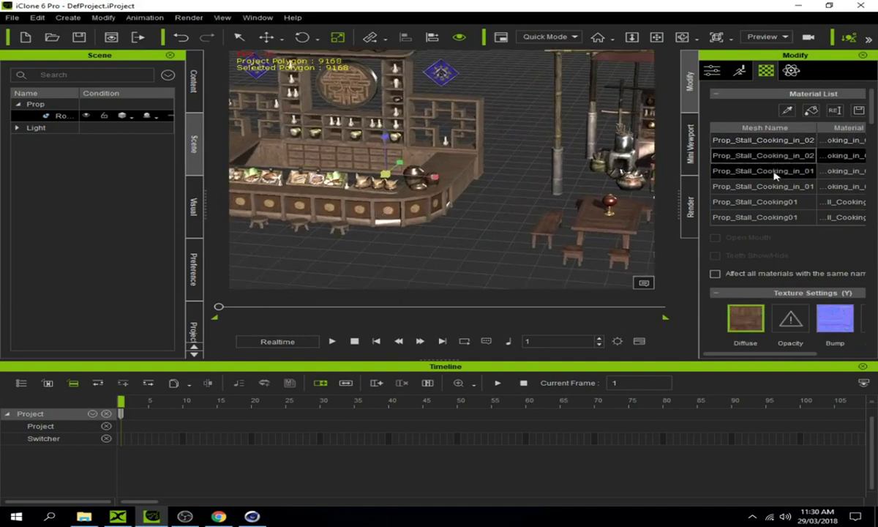
scroll(804, 205, "down", 5)
mouse_move(873, 192)
left_mouse_down()
mouse_move(872, 333)
mouse_move(872, 235)
left_mouse_up()
scroll(728, 210, "up", 2)
scroll(728, 209, "up", 2)
scroll(728, 210, "up", 2)
scroll(728, 210, "up", 2)
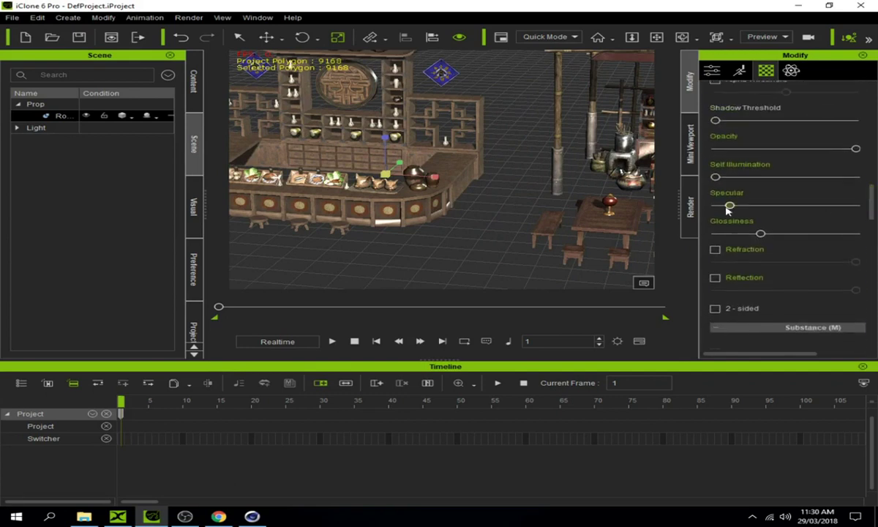
left_click_drag(730, 208, 629, 211)
Pick the counter's material with the eyedropper and reduce its specular to minimum
left_click_drag(872, 197, 869, 86)
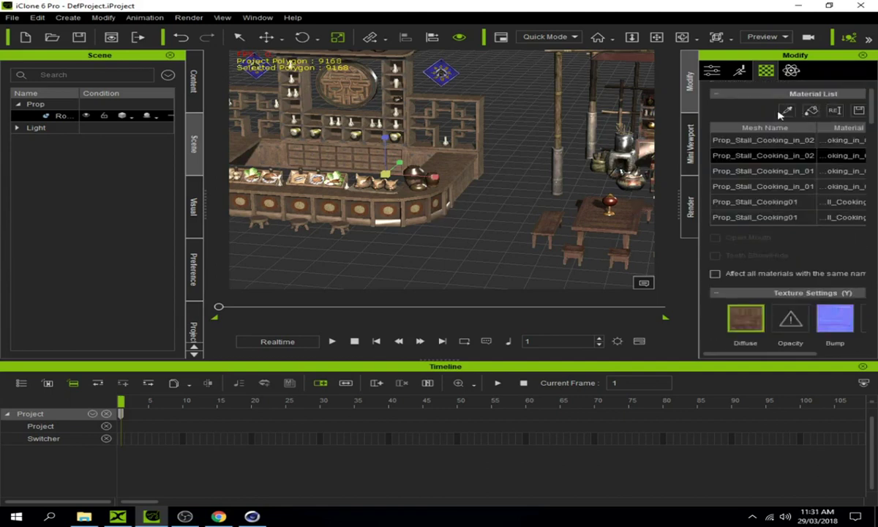
left_click(782, 110)
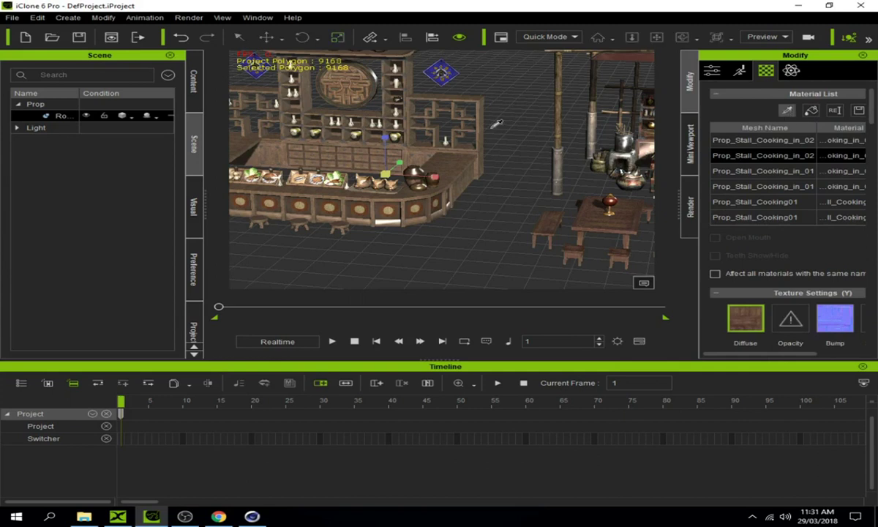
left_click(395, 217)
scroll(805, 110, "down", 3)
scroll(805, 110, "down", 3)
scroll(773, 194, "down", 5)
scroll(774, 194, "down", 3)
scroll(774, 194, "up", 5)
scroll(774, 194, "up", 2)
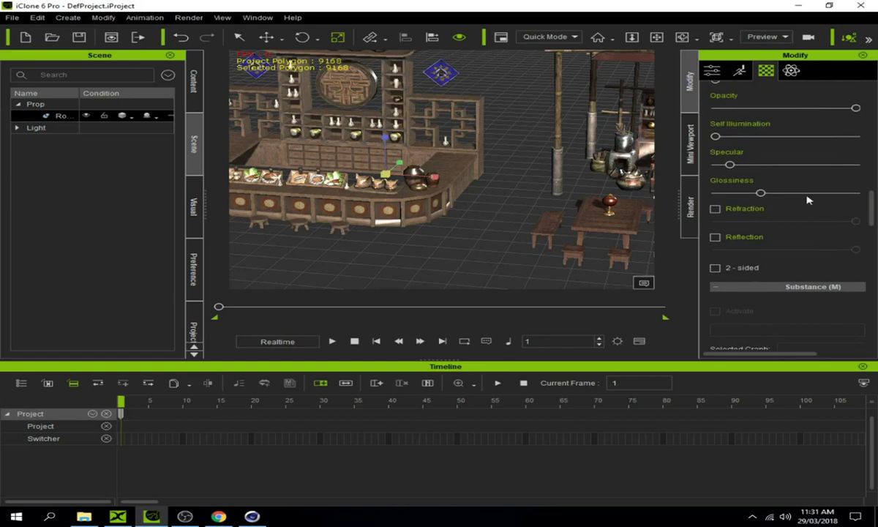
left_click_drag(729, 164, 691, 158)
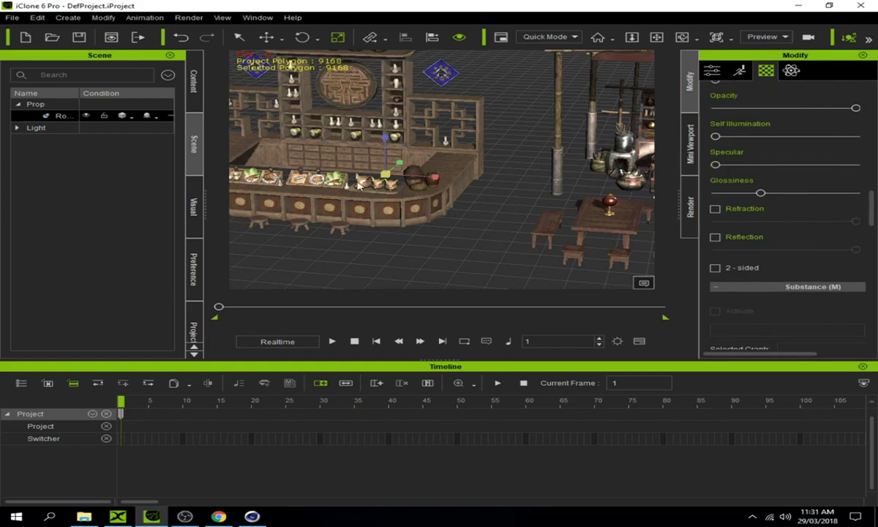
Reframe the view to show the counter and kitchen stall side by side
mouse_move(398, 208)
right_mouse_down()
mouse_move(401, 235)
mouse_move(415, 192)
right_mouse_up()
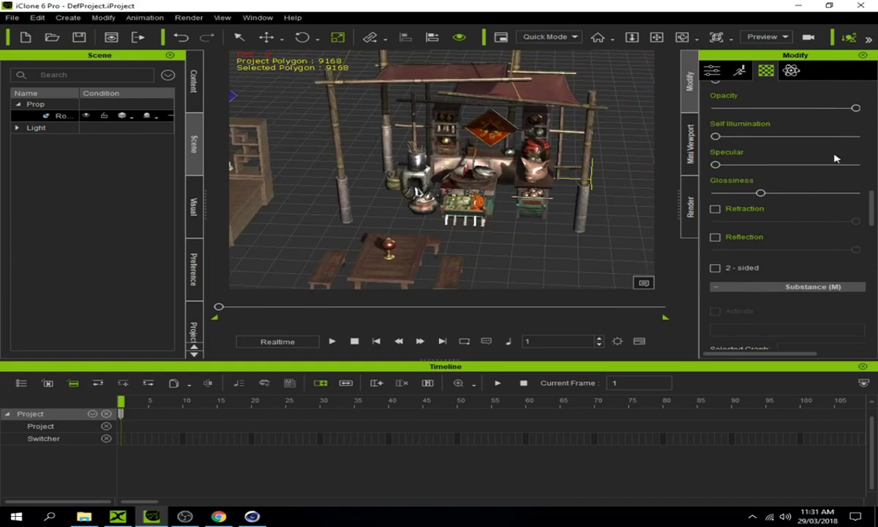
scroll(870, 214, "up", 5)
scroll(380, 219, "down", 3)
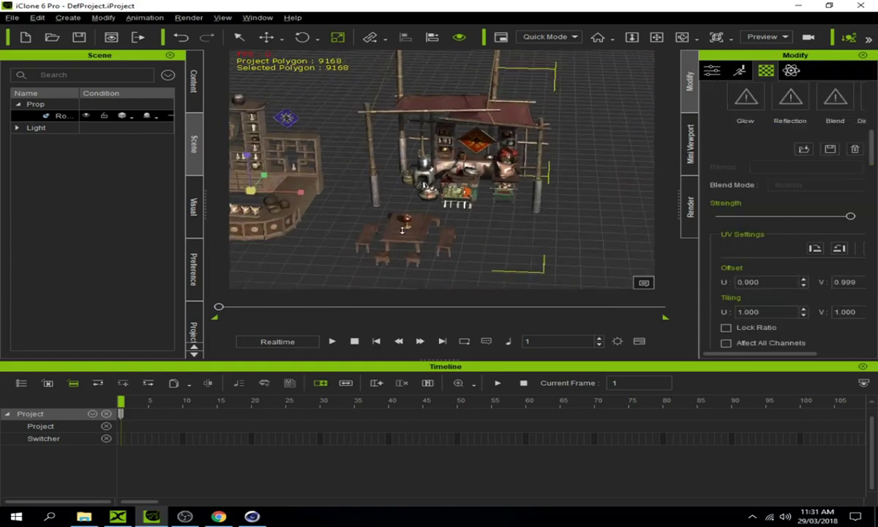
right_click_drag(359, 223, 494, 220)
scroll(494, 220, "down", 3)
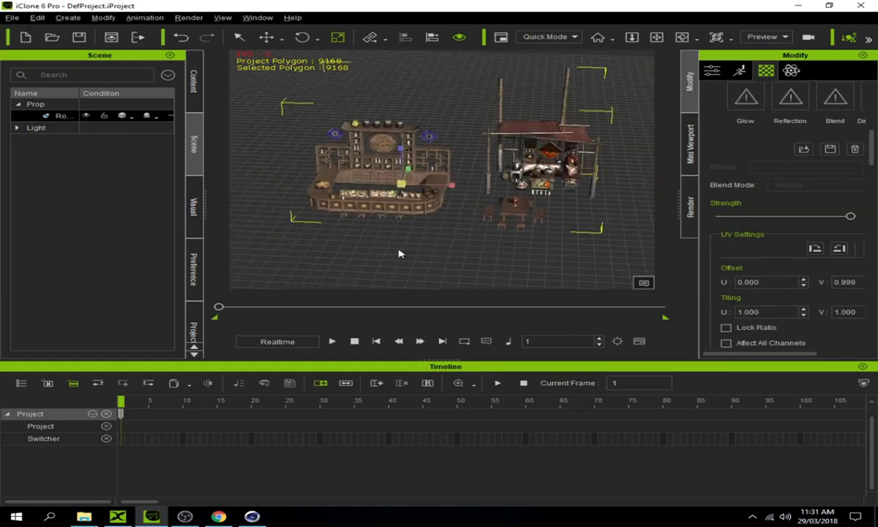
mouse_move(400, 253)
right_mouse_down()
mouse_move(481, 251)
mouse_move(451, 251)
right_mouse_up()
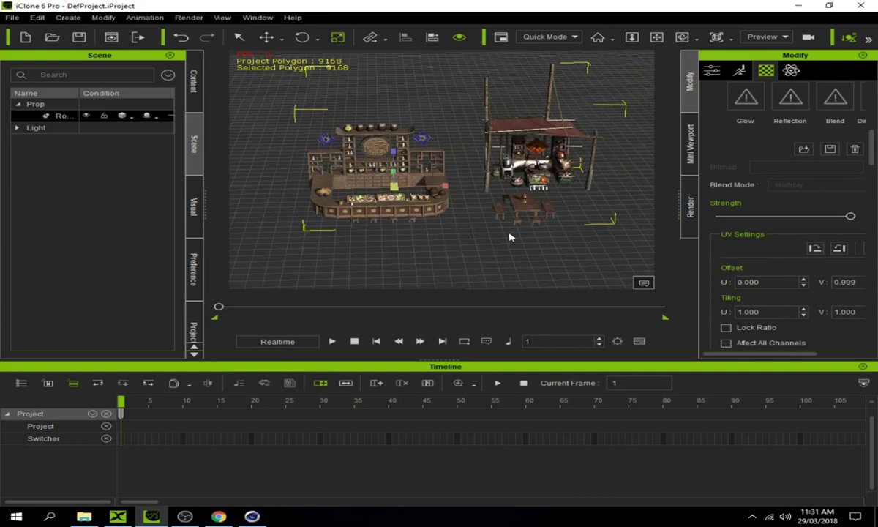
right_click(478, 220)
left_click(12, 17)
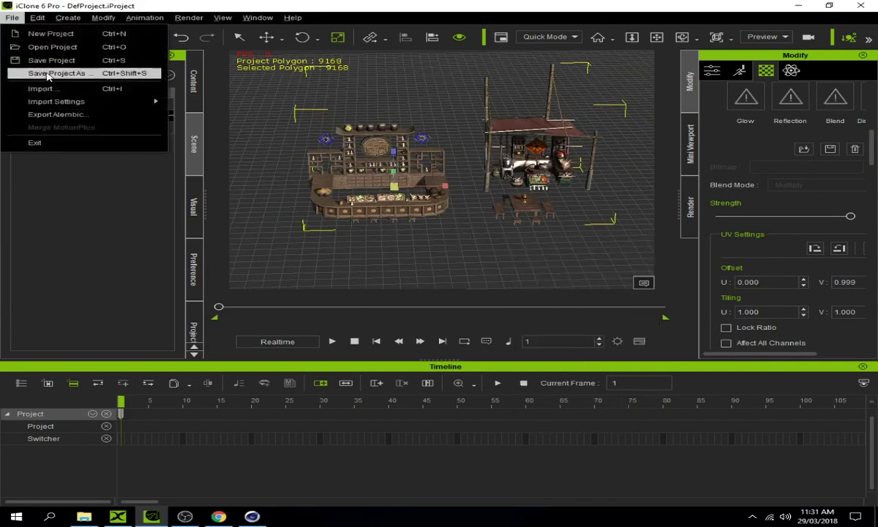
left_click(487, 205)
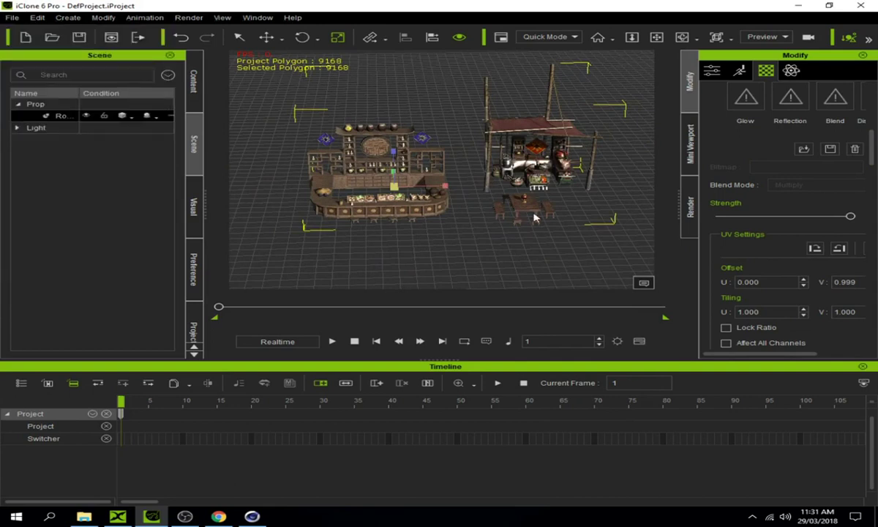
scroll(461, 248, "up", 1)
scroll(476, 250, "up", 1)
scroll(490, 252, "up", 2)
scroll(505, 255, "up", 1)
right_click_drag(448, 227, 581, 88)
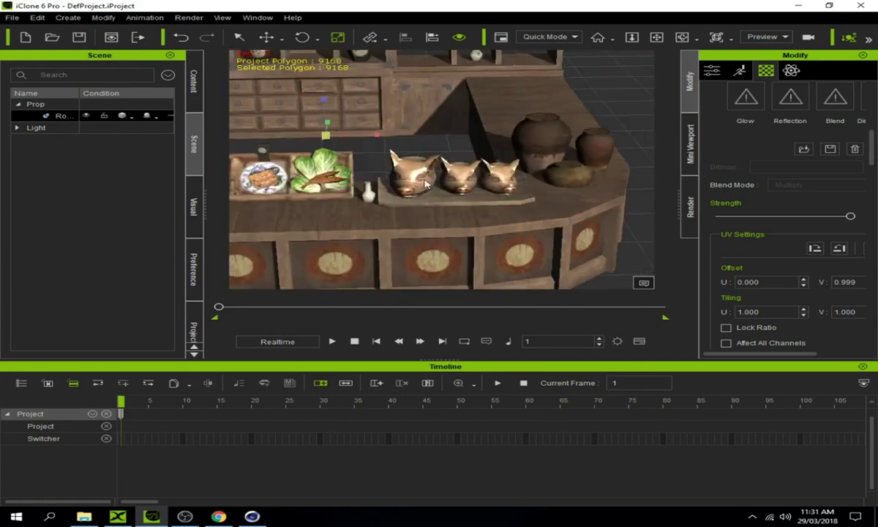
right_click_drag(488, 242, 392, 205)
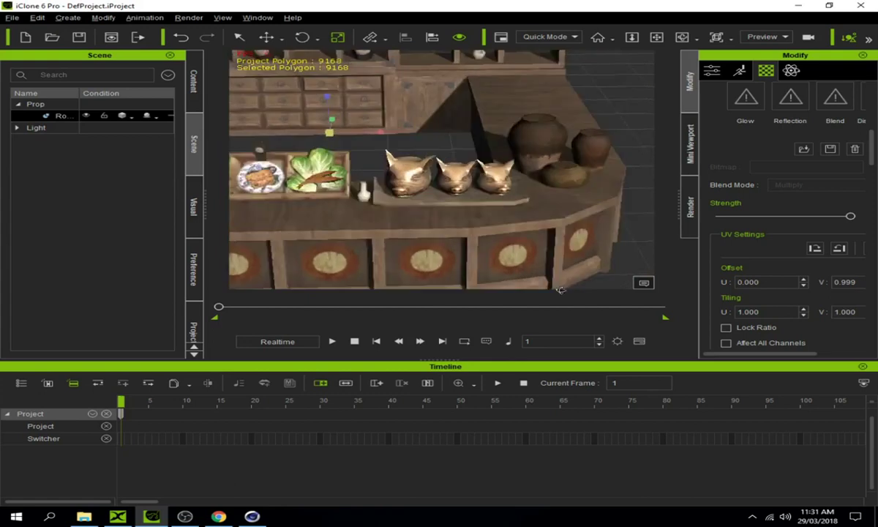
scroll(392, 207, "down", 2)
scroll(393, 208, "down", 2)
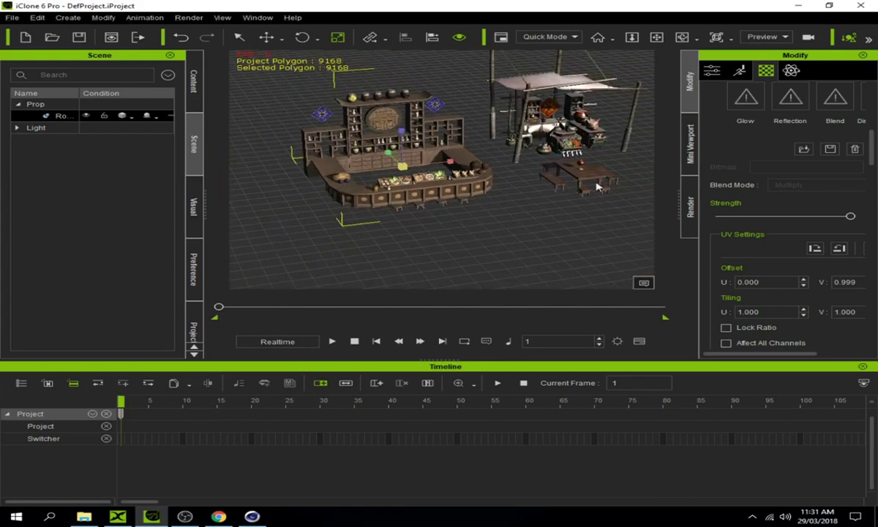
right_click_drag(595, 203, 503, 233)
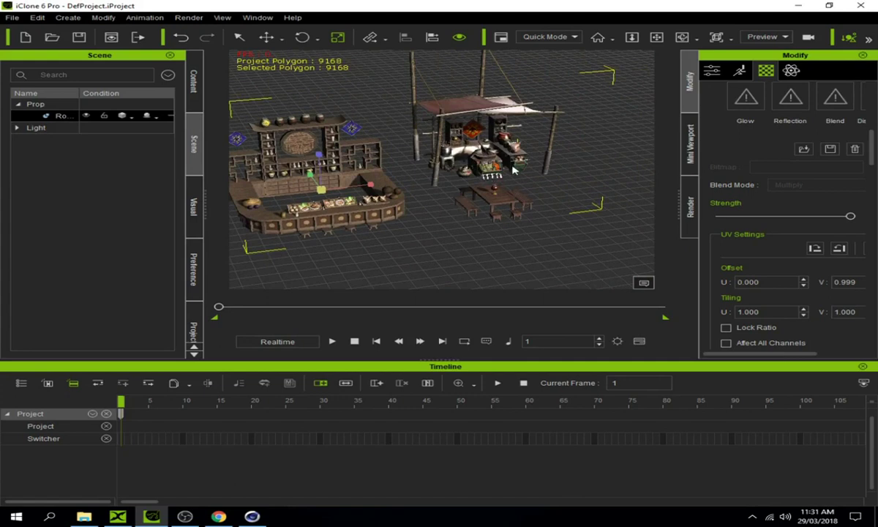
right_click_drag(571, 228, 471, 264)
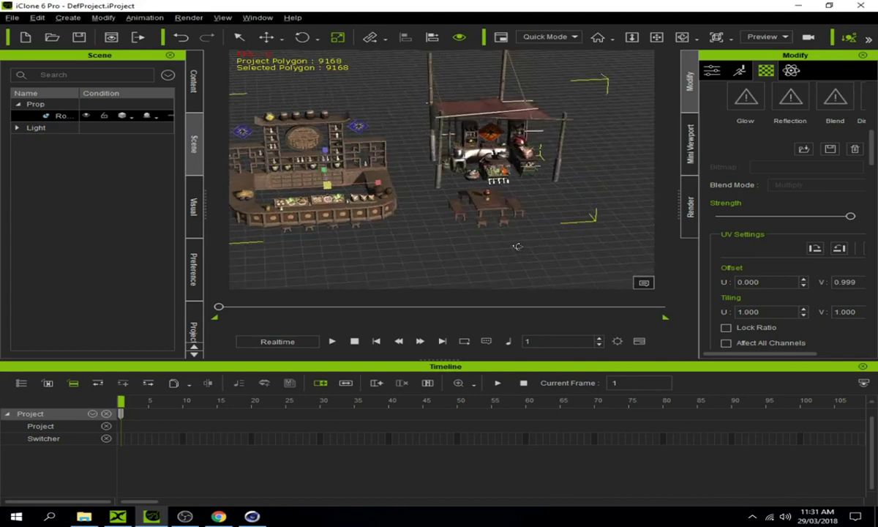